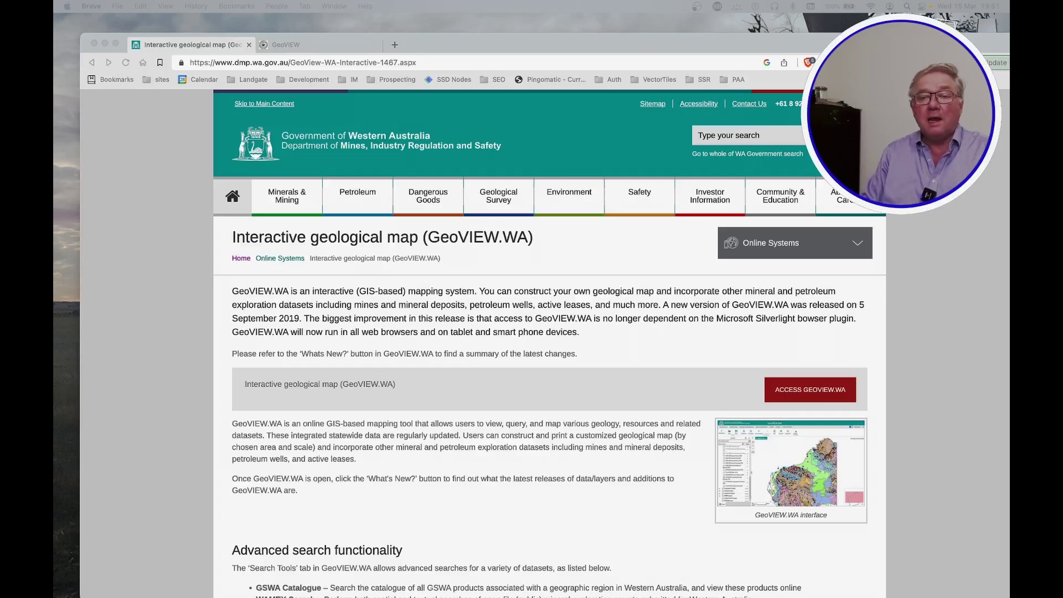
# Switch to the GeoVIEW map viewer and load the Geology layer theme.
pyautogui.click(328, 47)
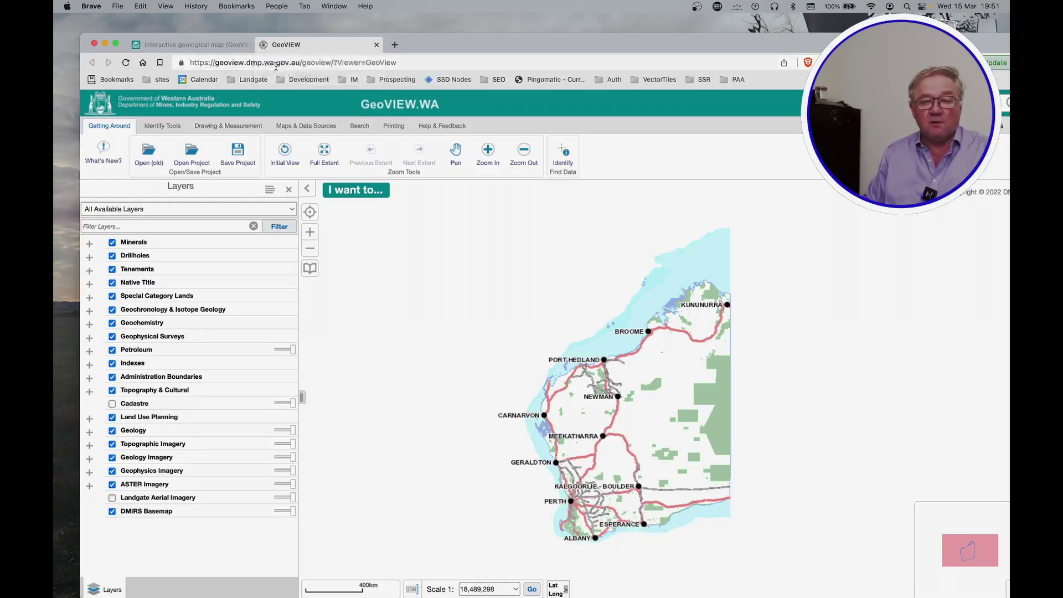
pyautogui.click(292, 211)
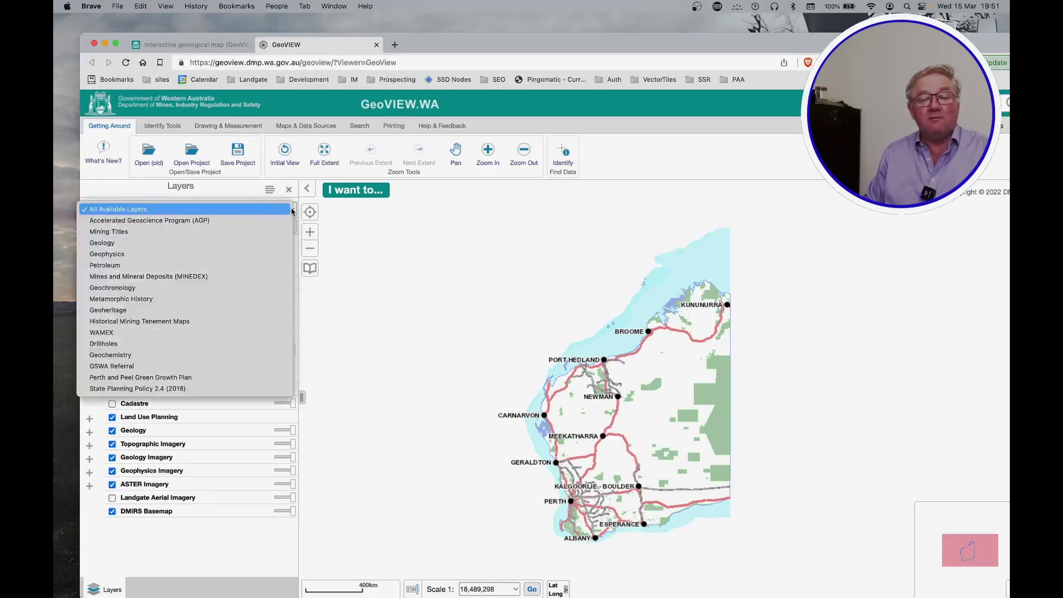
pyautogui.click(241, 273)
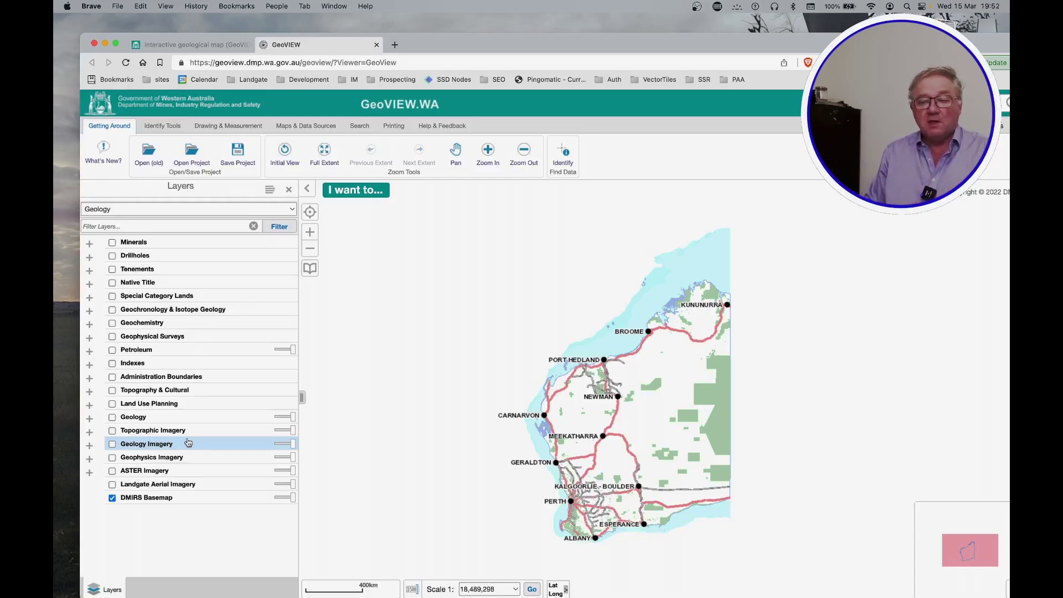
# Expand the Minerals group and show the Gold layer under Mineralization Sites, enabling both parent groups.
pyautogui.click(90, 245)
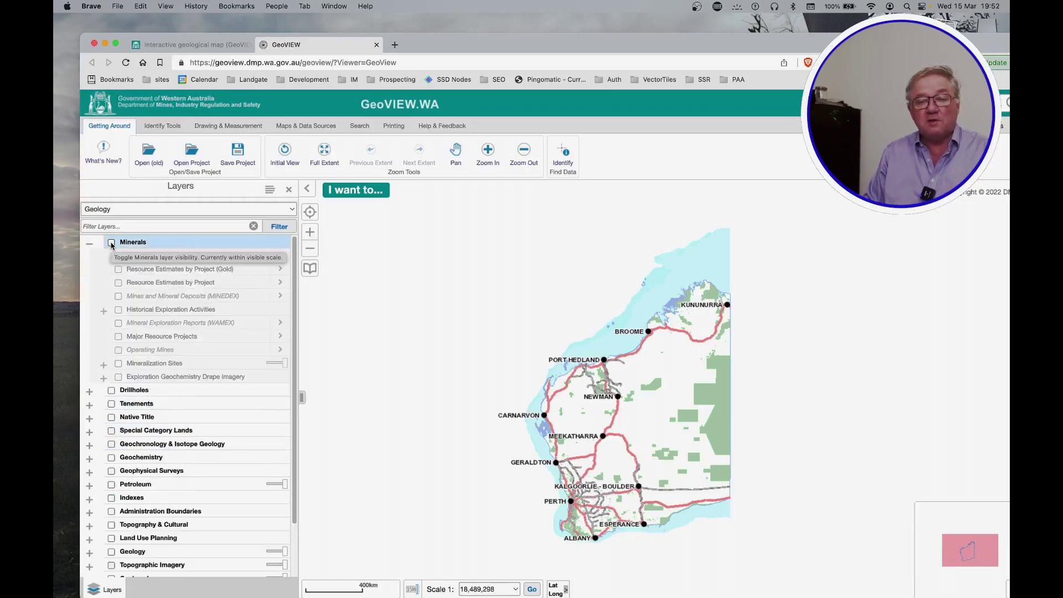
pyautogui.click(112, 244)
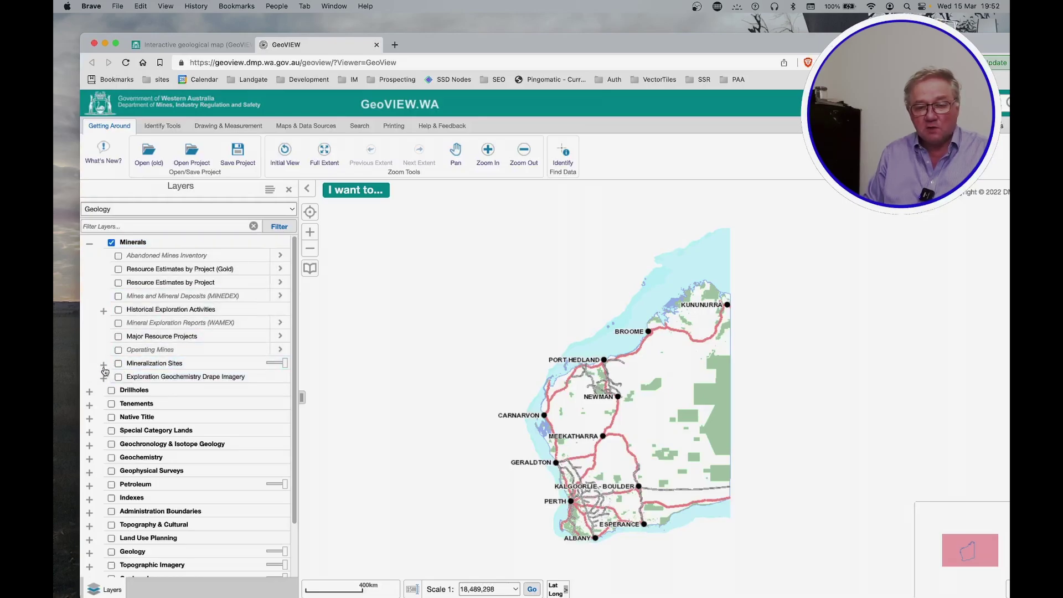
pyautogui.click(104, 365)
pyautogui.click(119, 364)
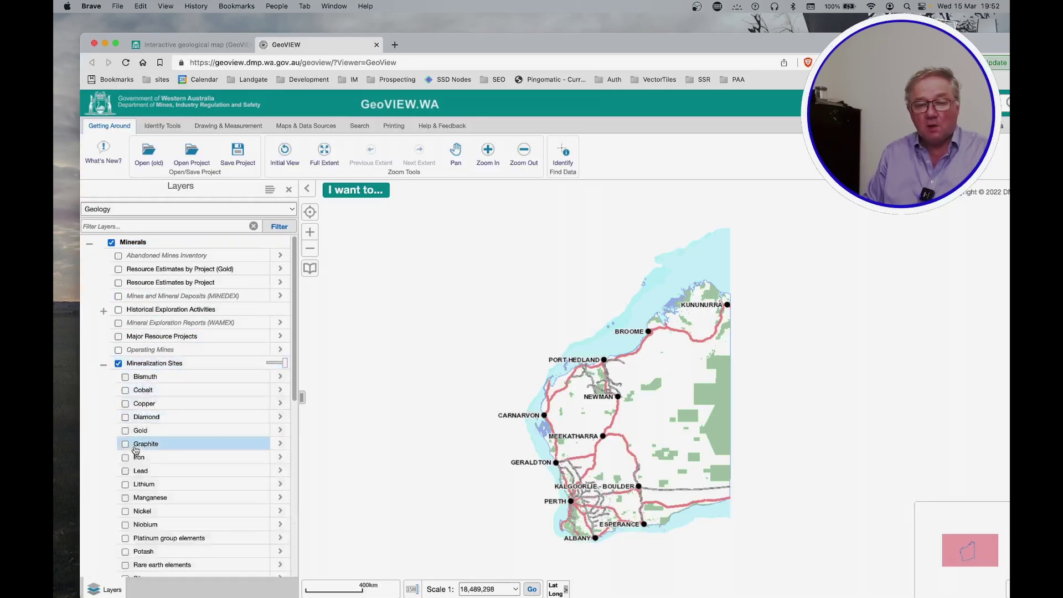
pyautogui.click(125, 431)
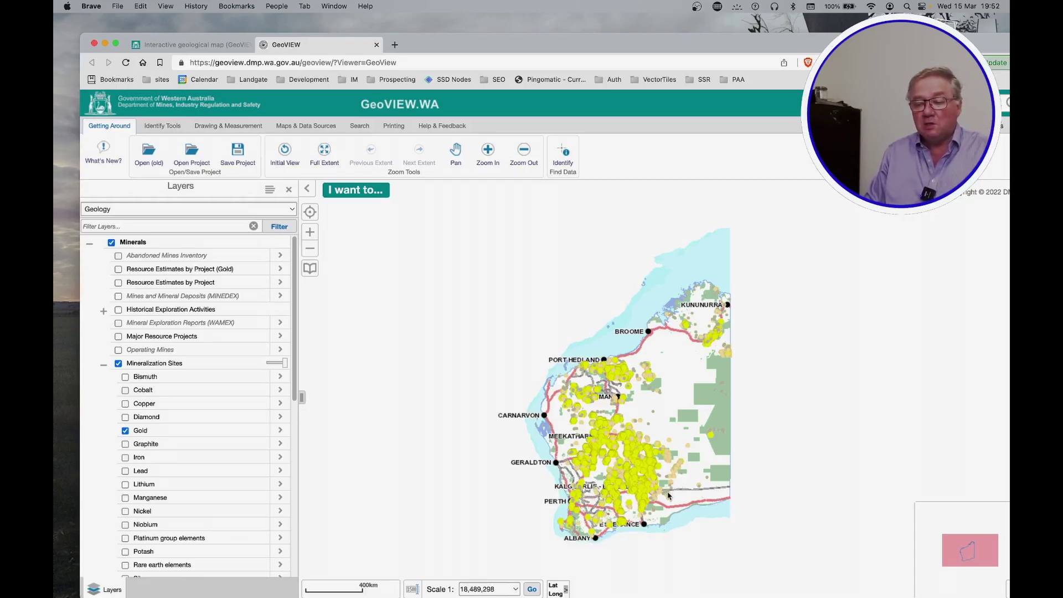
# Hide the DMIRS Basemap so the gold sites in the southern half of the state stand alone.
pyautogui.scroll(4, 608, 492)
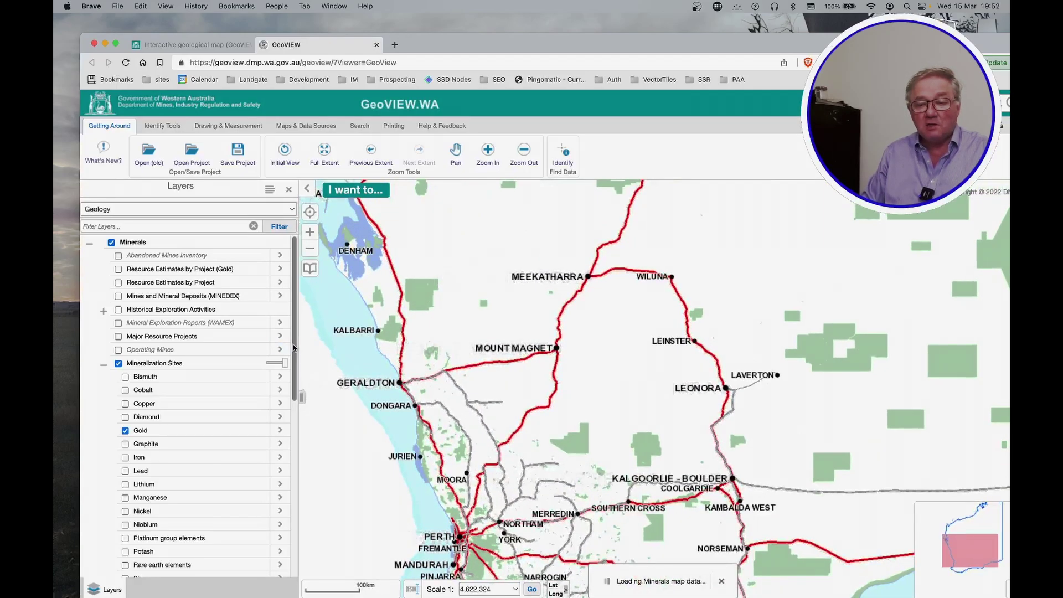
pyautogui.scroll(-10, 142, 547)
pyautogui.click(111, 571)
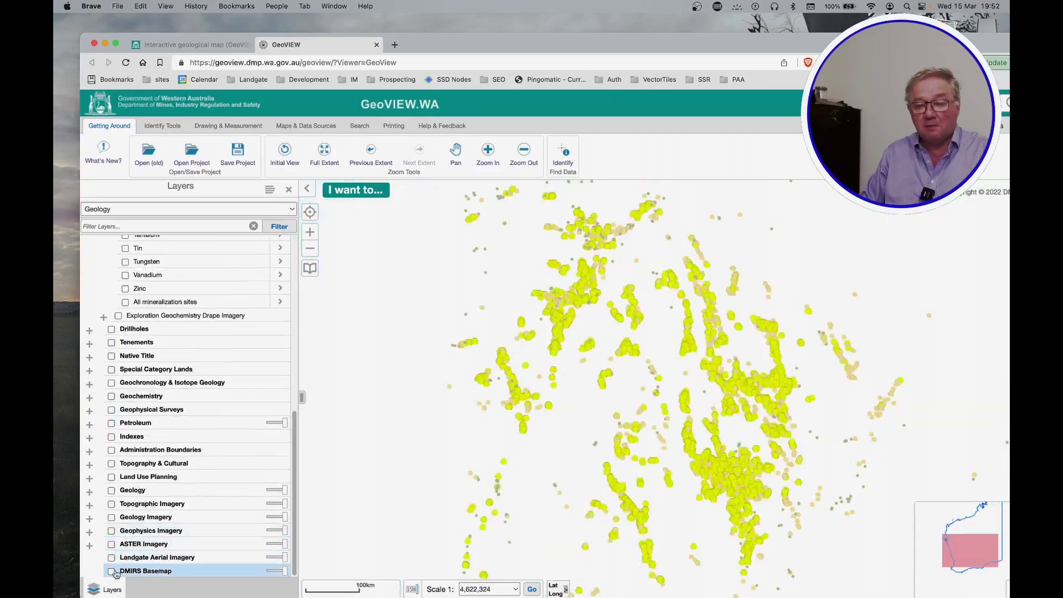
pyautogui.moveTo(424, 503); pyautogui.dragTo(392, 449)
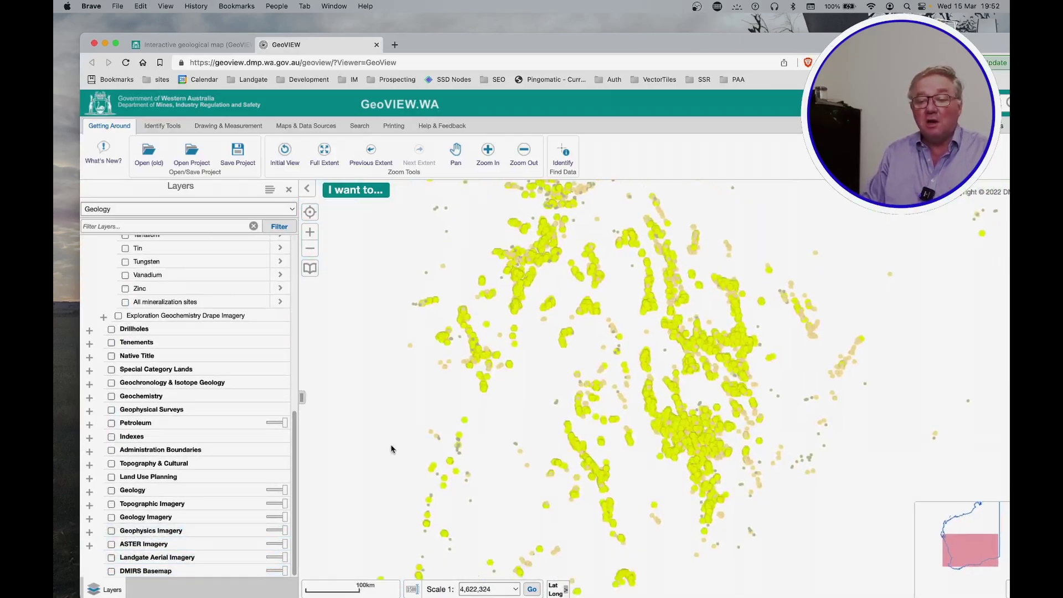
# Collapse the Mineralization Sites list and show the 1:500 000 Linear Structures layer within an enabled Geology group.
pyautogui.scroll(10, 283, 457)
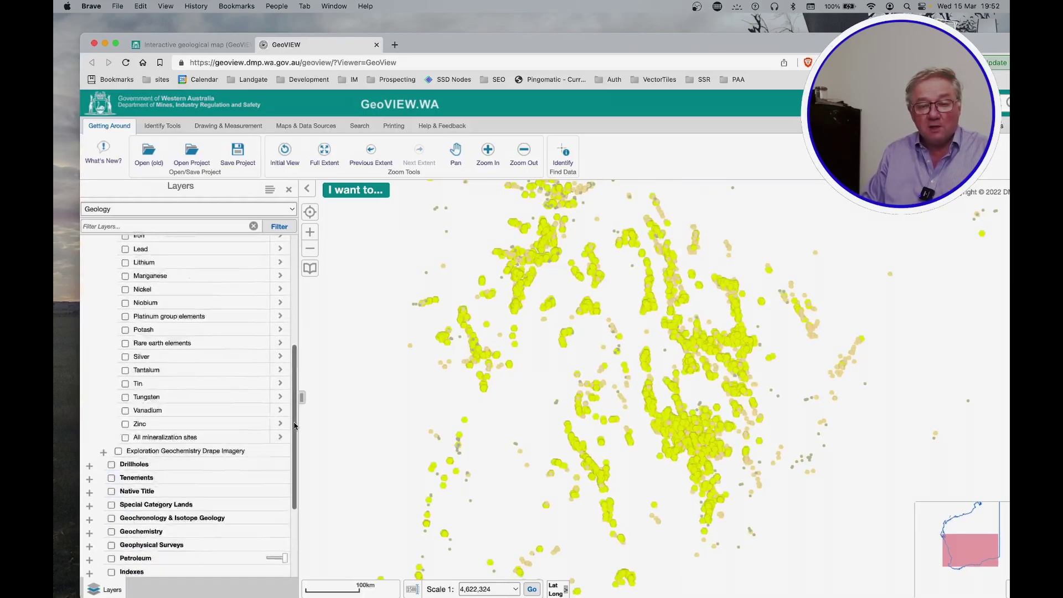
pyautogui.click(103, 363)
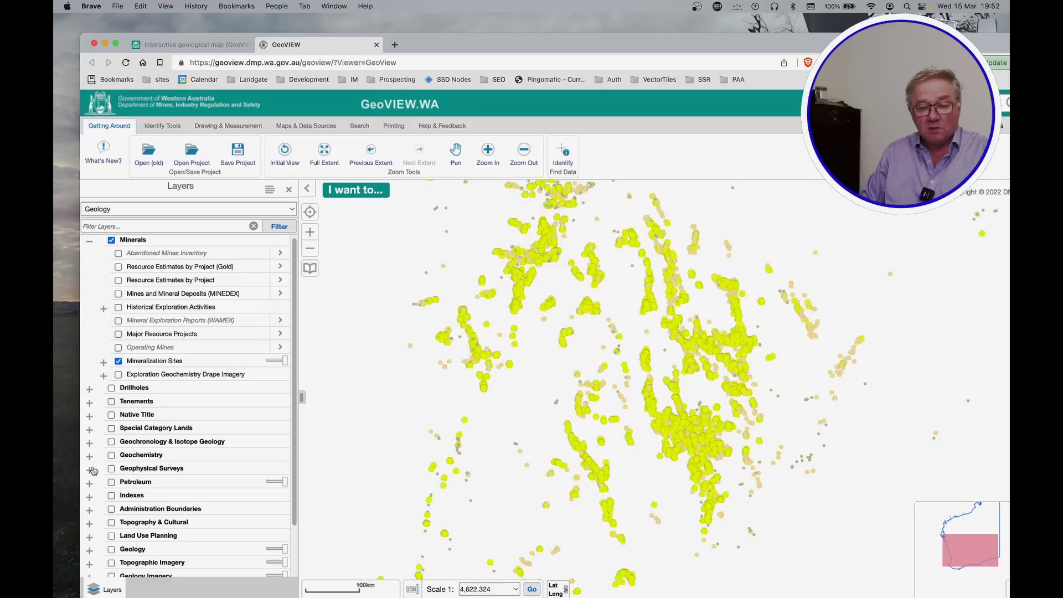
pyautogui.scroll(-3, 129, 486)
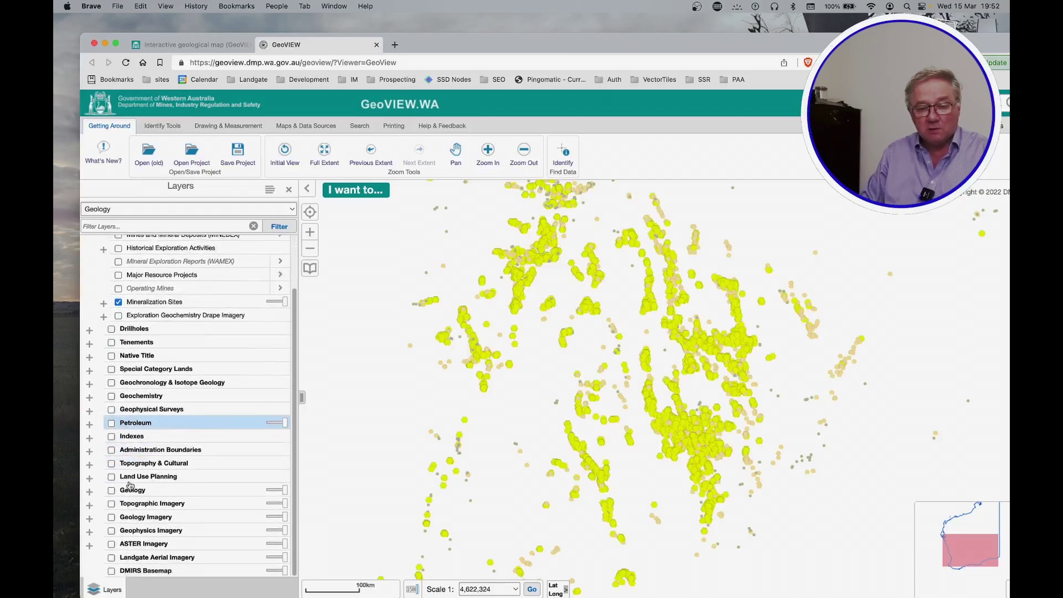
pyautogui.click(90, 494)
pyautogui.scroll(-1, 99, 488)
pyautogui.click(111, 480)
pyautogui.scroll(-10, 118, 495)
pyautogui.click(118, 487)
pyautogui.click(118, 487)
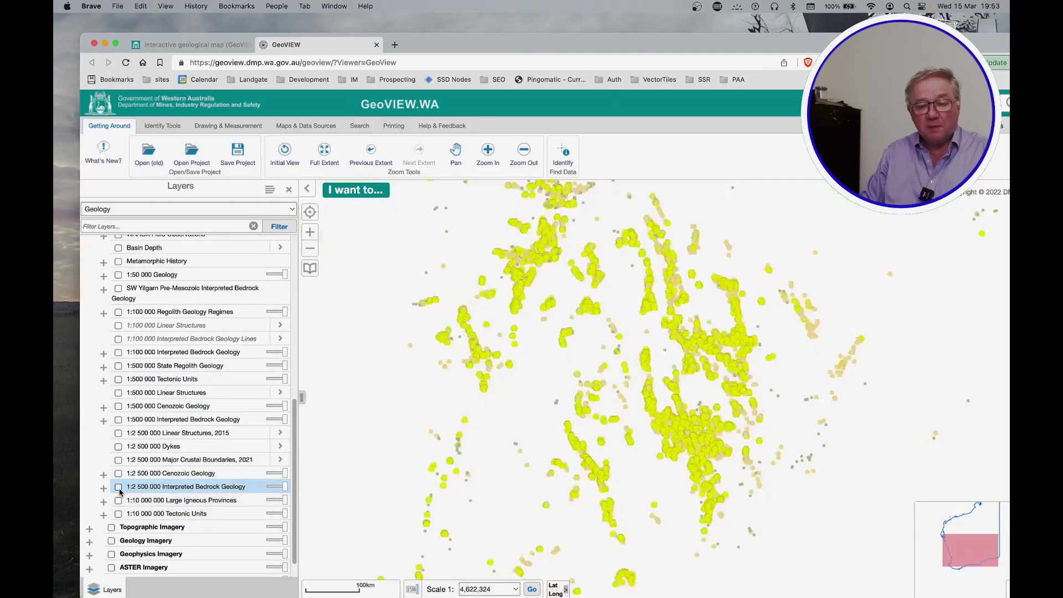
pyautogui.click(164, 397)
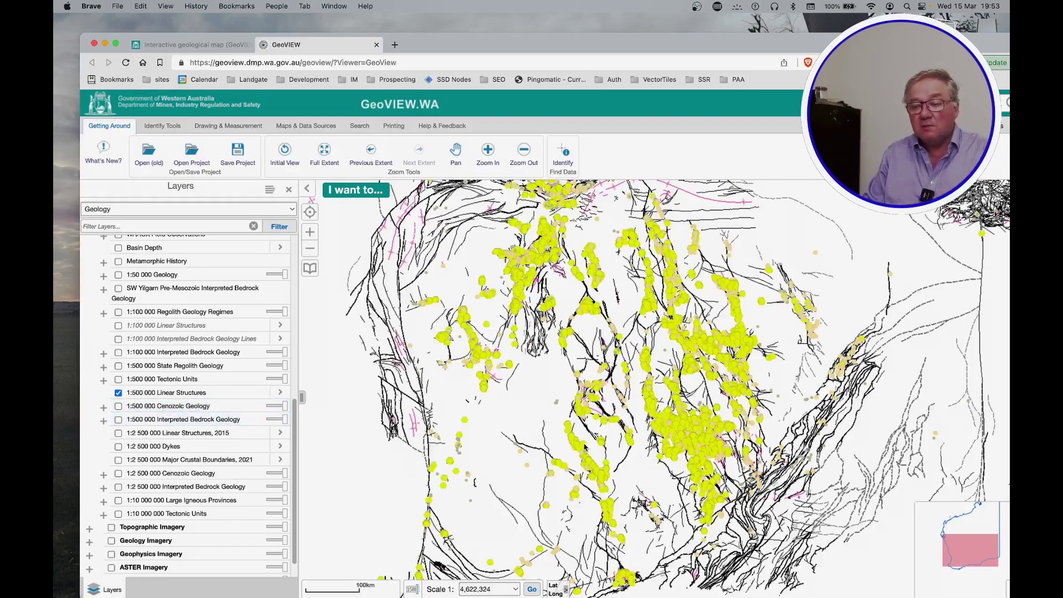
# Compare the gold sites with and without the 1:500 000 Linear Structures layer, leaving the layer hidden.
pyautogui.scroll(3, 584, 447)
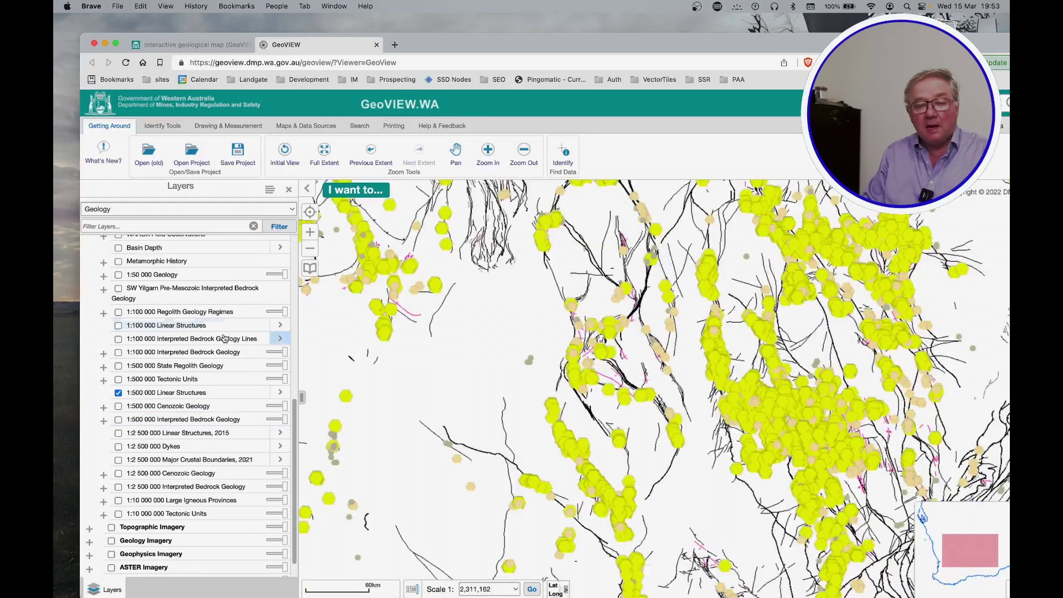
pyautogui.click(118, 393)
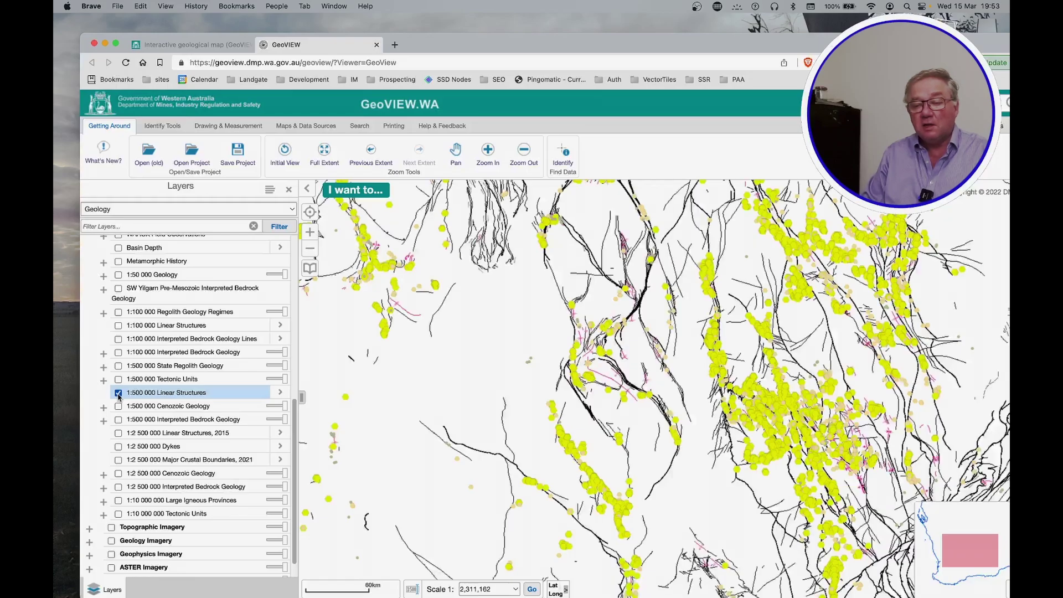
pyautogui.click(118, 393)
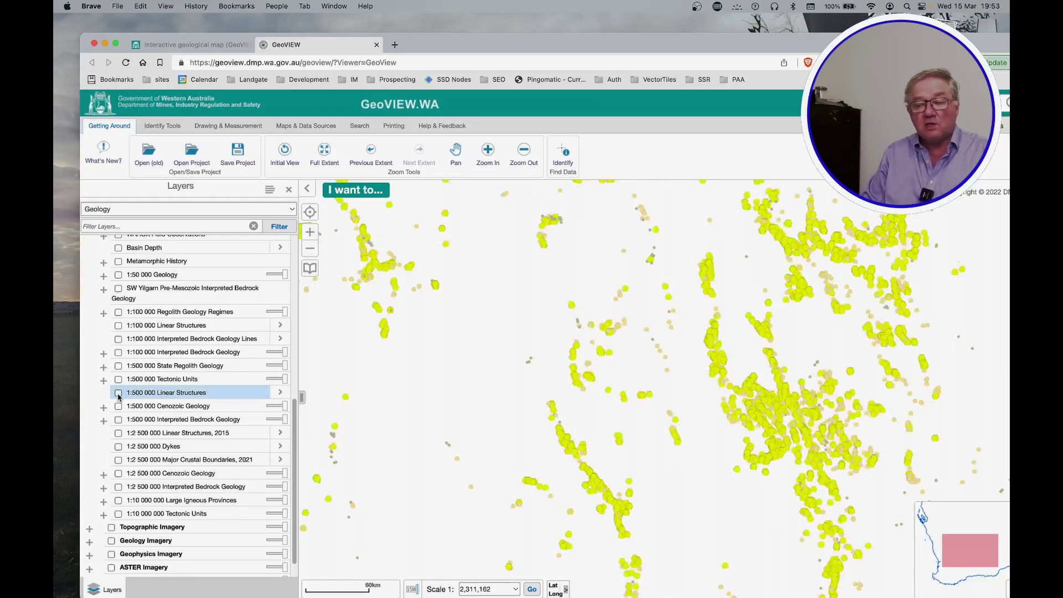
pyautogui.click(118, 393)
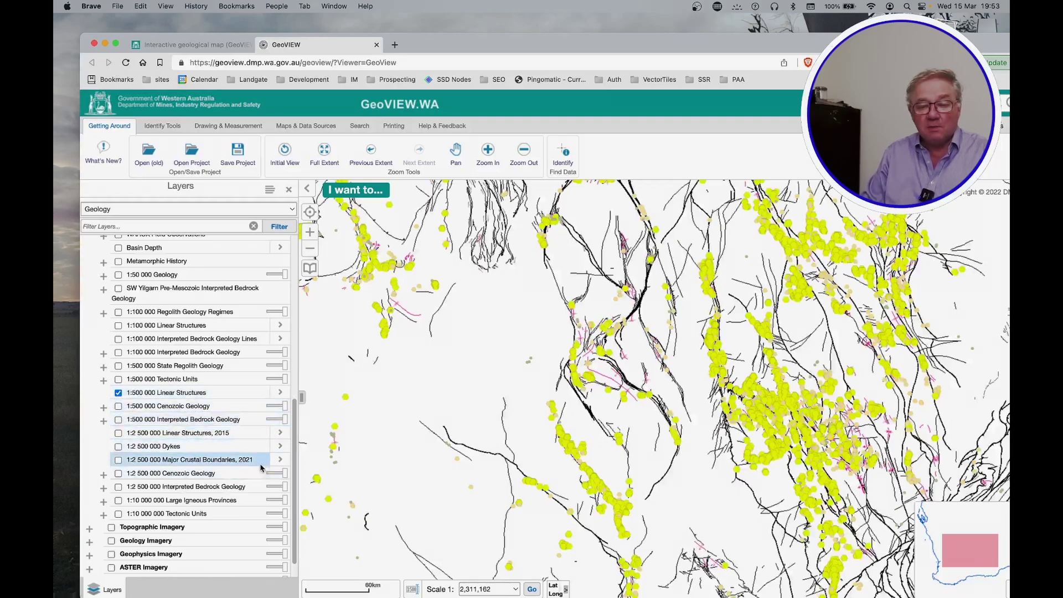
pyautogui.click(118, 393)
# Show the DMIRS Basemap again and hide the Mineralization Sites layer group.
pyautogui.scroll(2, 294, 457)
pyautogui.scroll(-3, 293, 457)
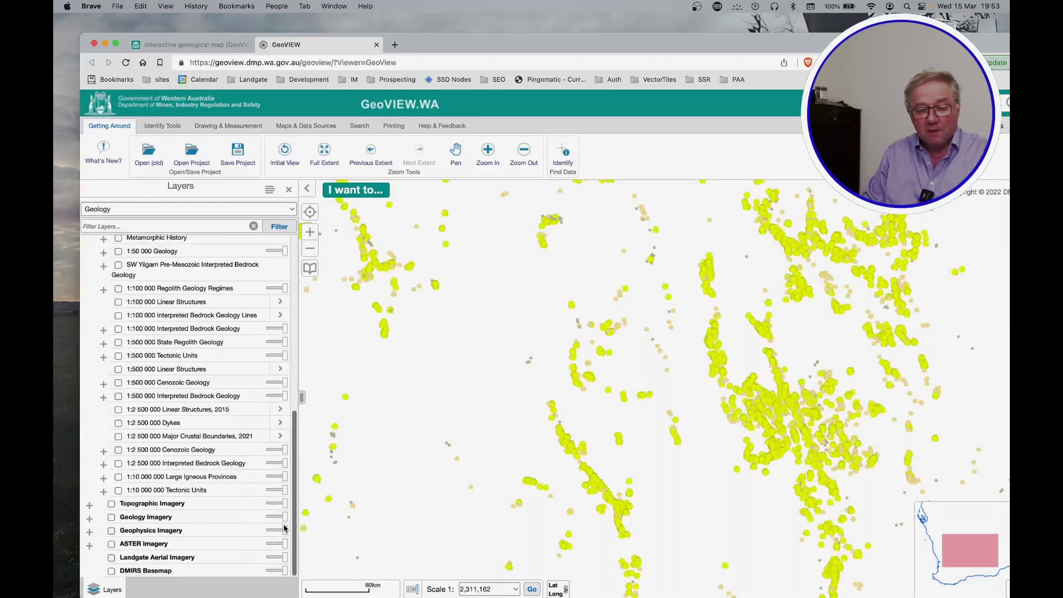
pyautogui.click(111, 571)
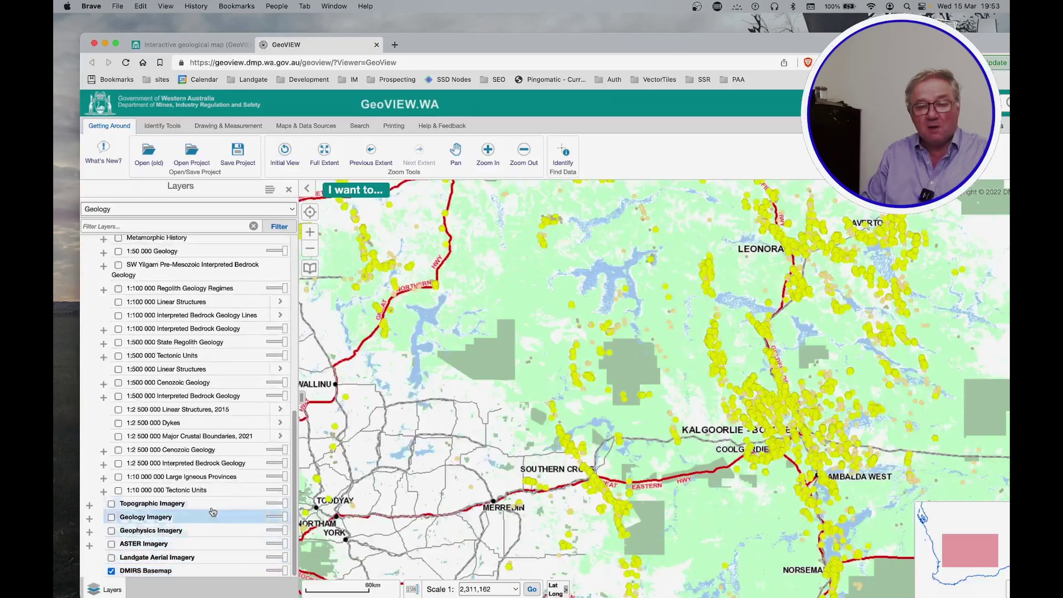
pyautogui.scroll(10, 224, 402)
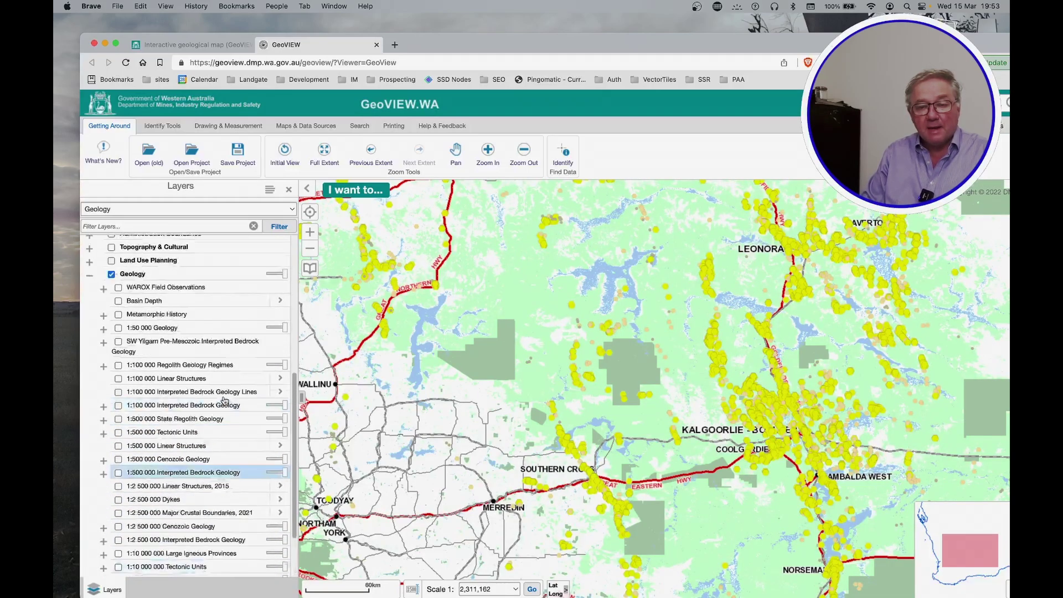
pyautogui.click(118, 297)
pyautogui.click(118, 298)
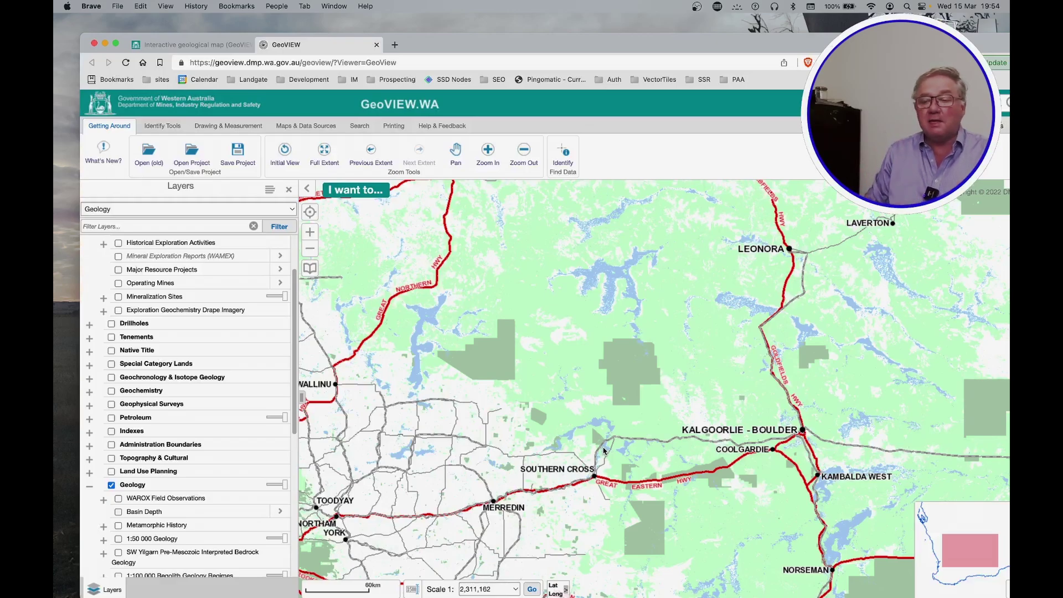
# Show the 1:500 000 Linear Structures over the basemap around the lakes north-west of Southern Cross.
pyautogui.scroll(2, 578, 426)
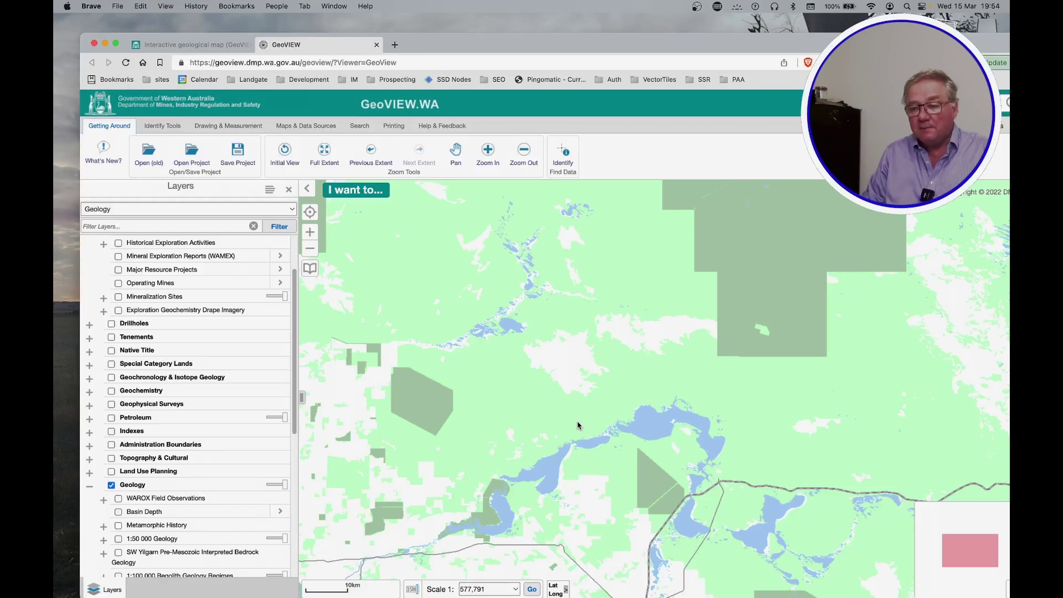
pyautogui.moveTo(578, 425); pyautogui.dragTo(577, 418)
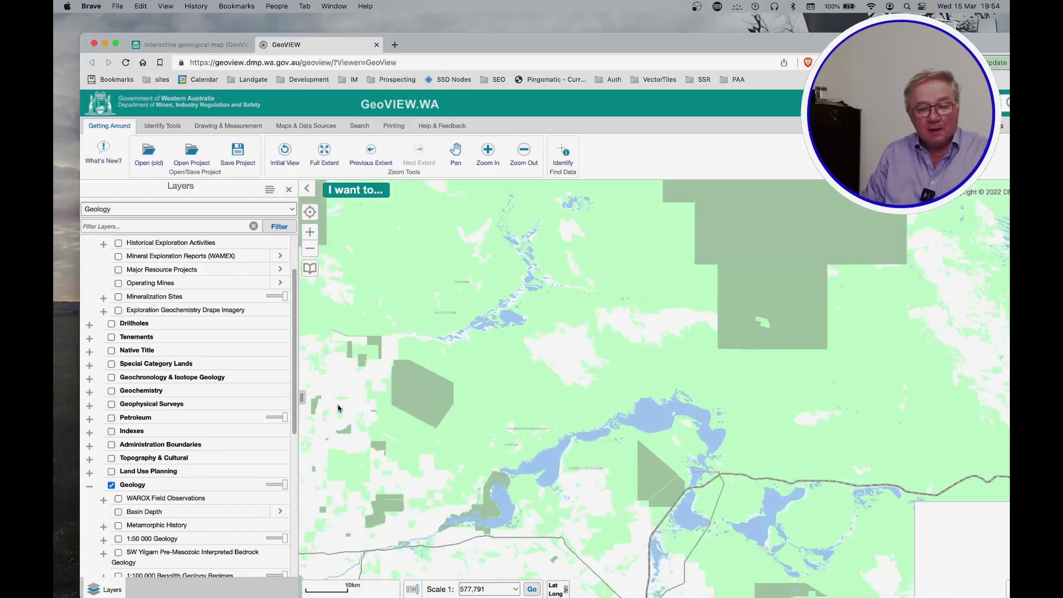
pyautogui.scroll(-10, 291, 507)
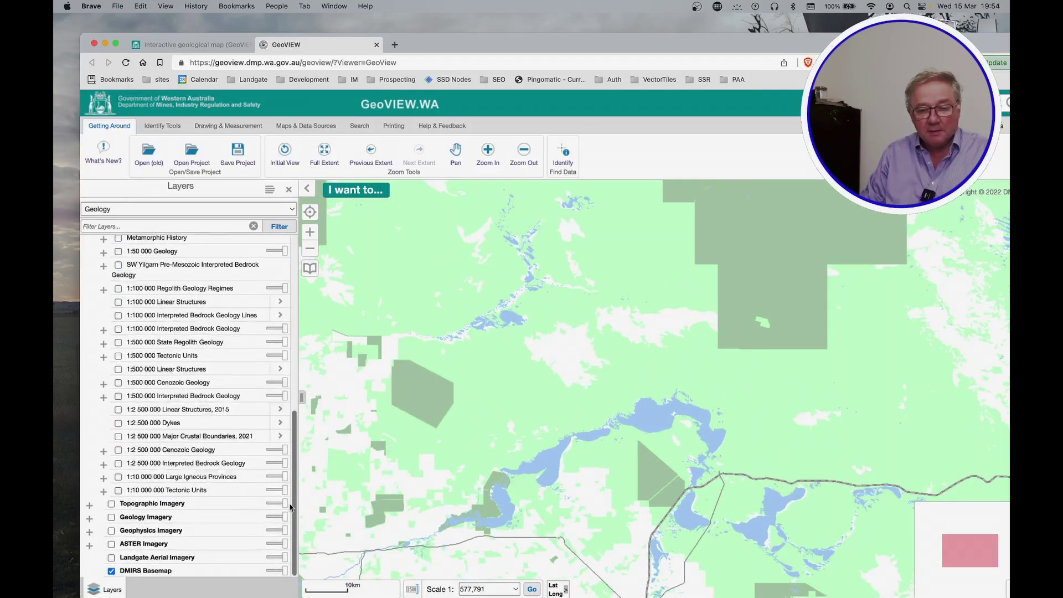
pyautogui.click(116, 370)
pyautogui.moveTo(542, 449); pyautogui.dragTo(593, 363)
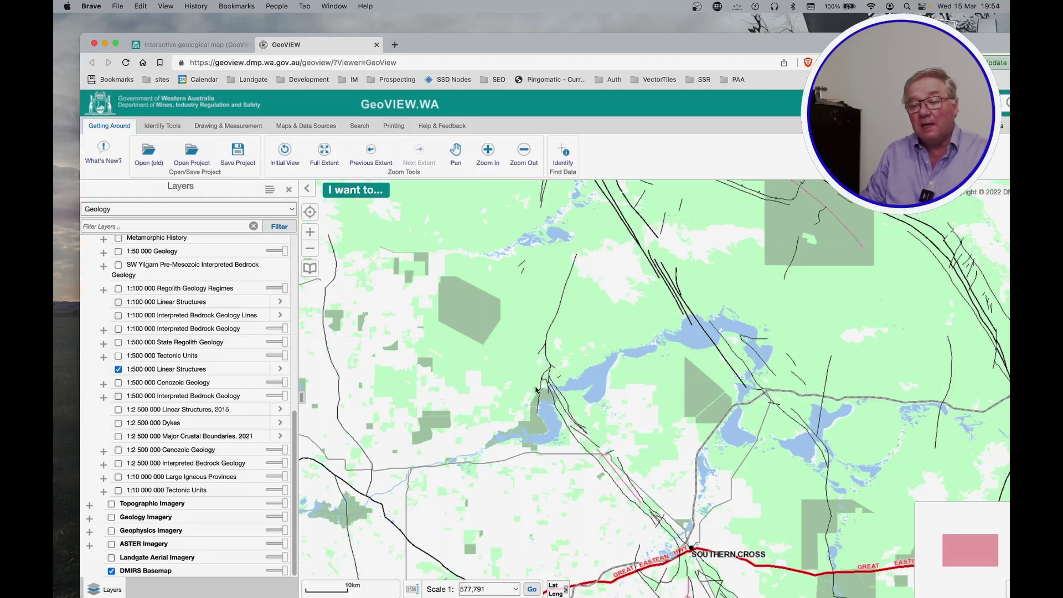
# Replace the DMIRS Basemap with Landgate Aerial Imagery beneath the branching linear structures south-west of Ennuin.
pyautogui.scroll(2, 543, 393)
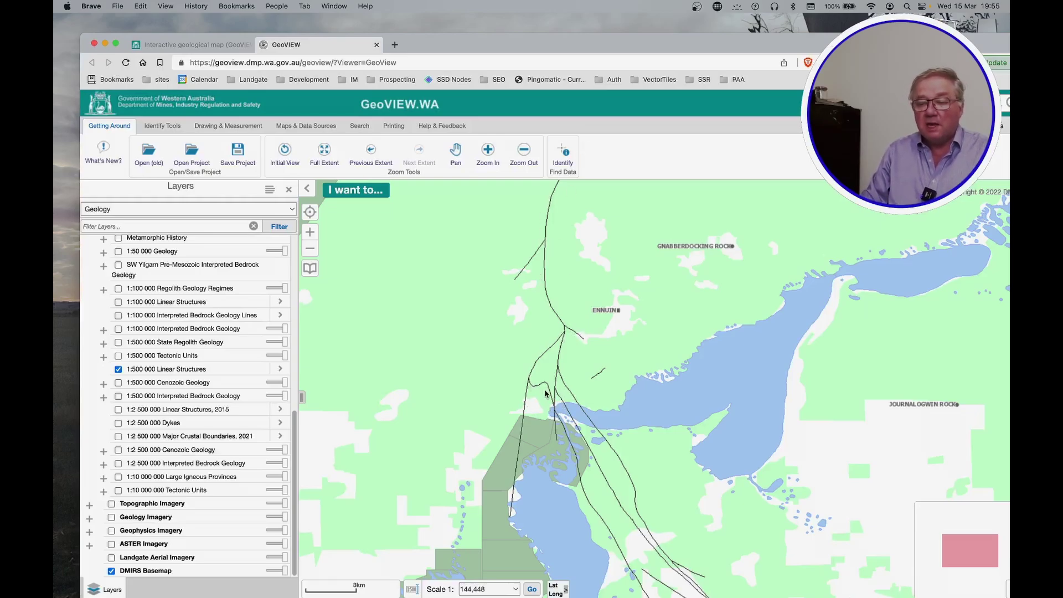
pyautogui.scroll(2, 545, 395)
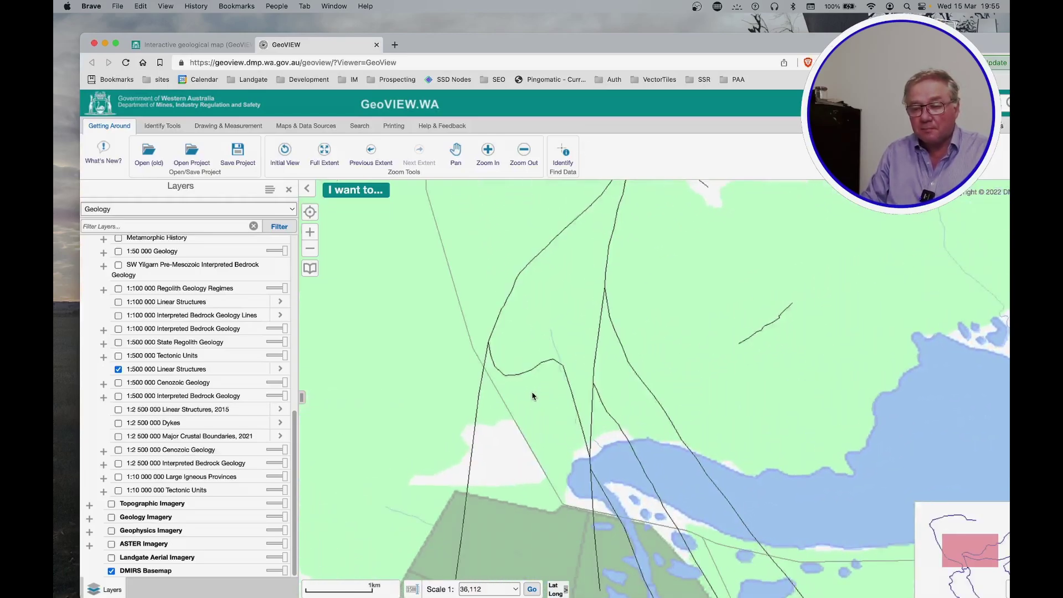
pyautogui.moveTo(540, 396); pyautogui.dragTo(581, 399)
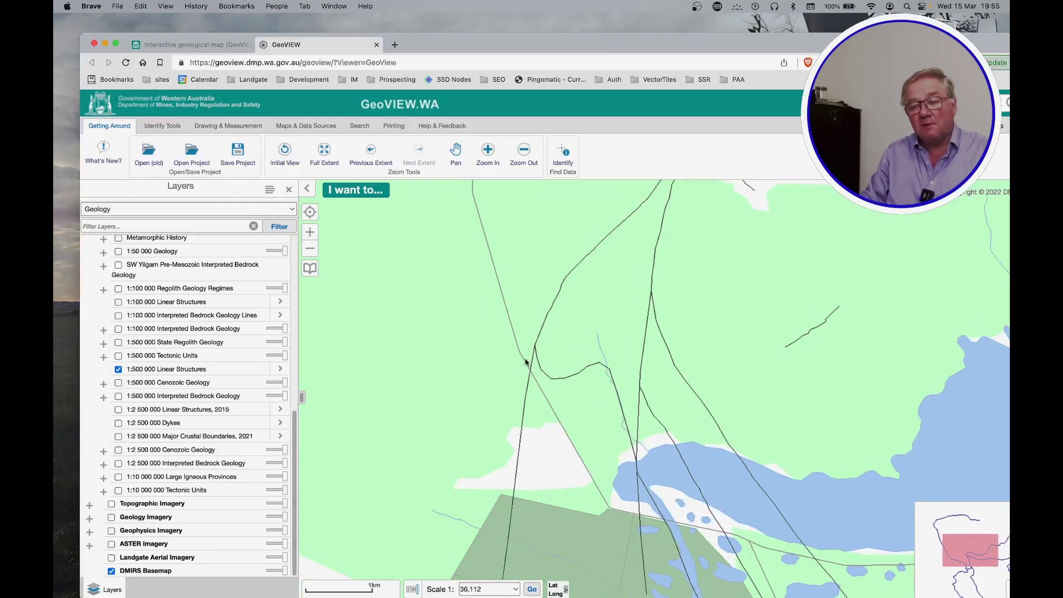
pyautogui.scroll(2, 233, 532)
pyautogui.scroll(-2, 183, 560)
pyautogui.click(112, 571)
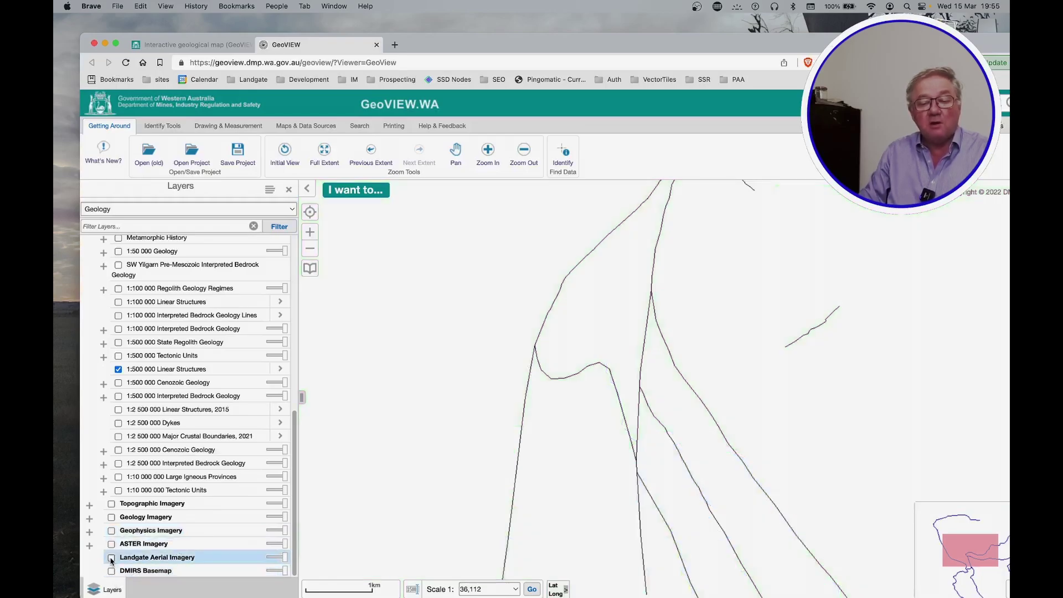
pyautogui.click(111, 559)
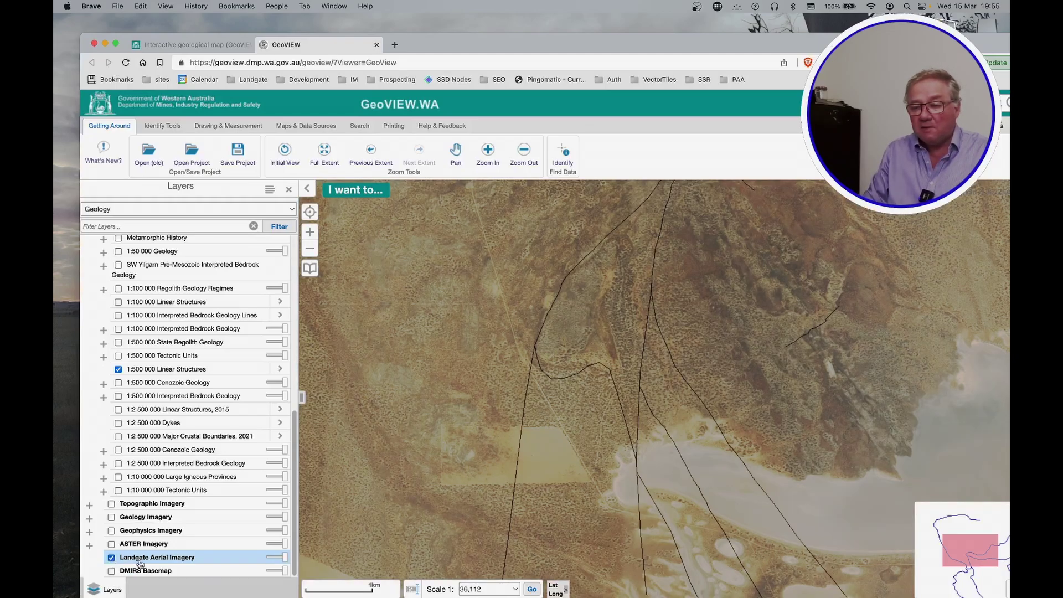
# Examine the aerial imagery around the curved junction of linear structures and return to the Minerals layers in the list.
pyautogui.scroll(2, 543, 371)
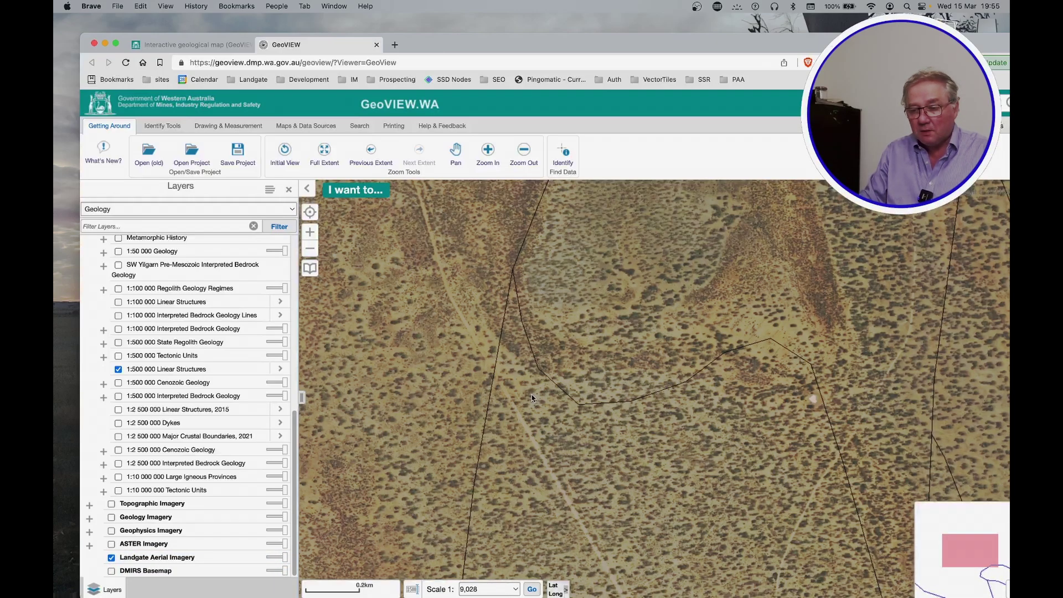
pyautogui.moveTo(531, 396); pyautogui.dragTo(491, 488)
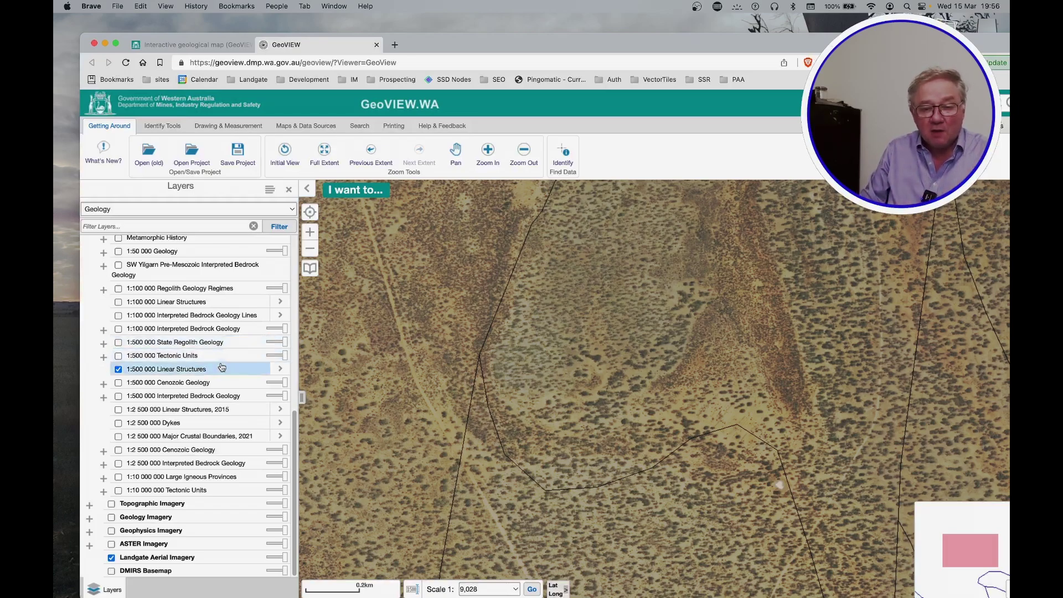
pyautogui.scroll(3, 222, 367)
pyautogui.scroll(10, 221, 367)
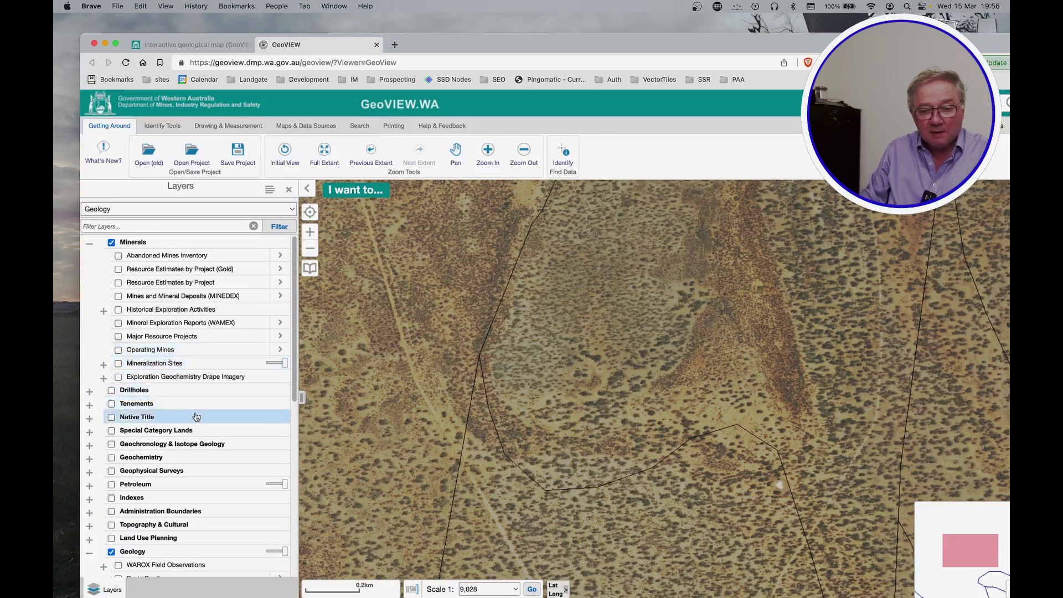
# Expand the Mineralization Sites group and show it again with Gold enabled.
pyautogui.click(105, 365)
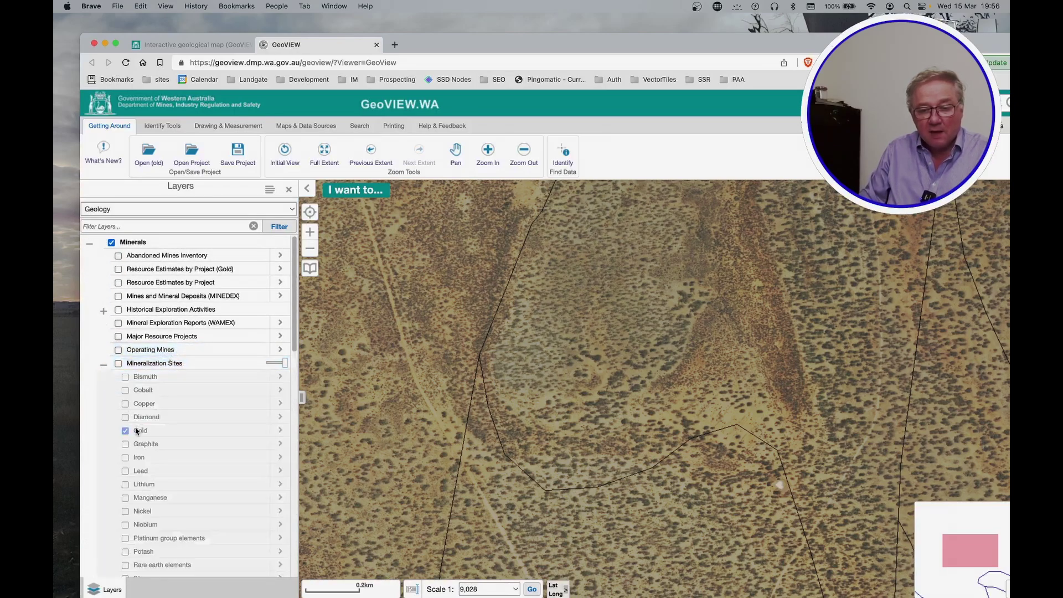
pyautogui.click(118, 364)
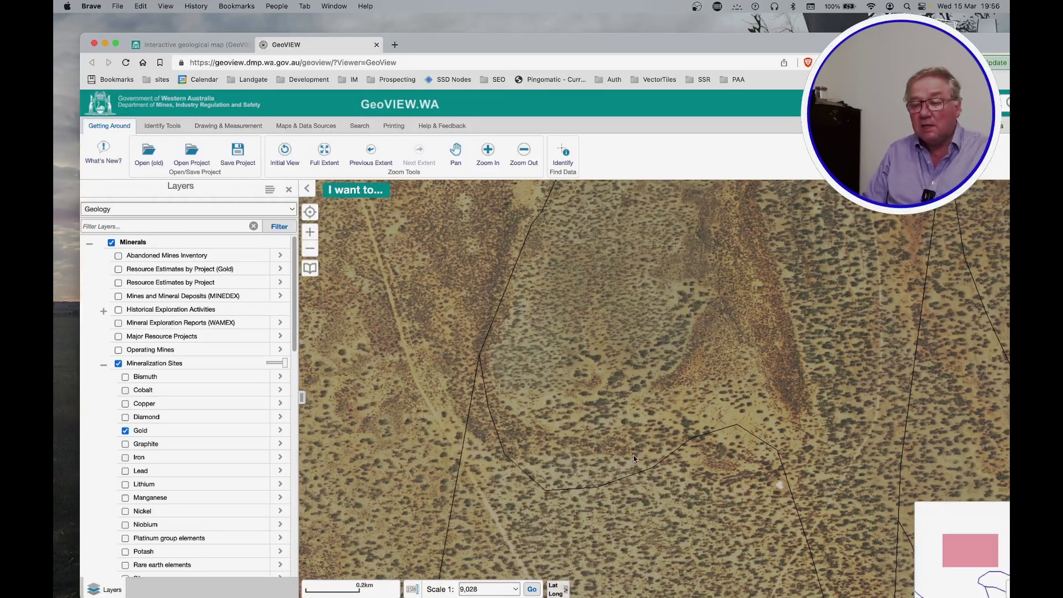
# Examine the aerial imagery along the curved linear structure and around the fork to its north-west at close scale.
pyautogui.scroll(3, 582, 482)
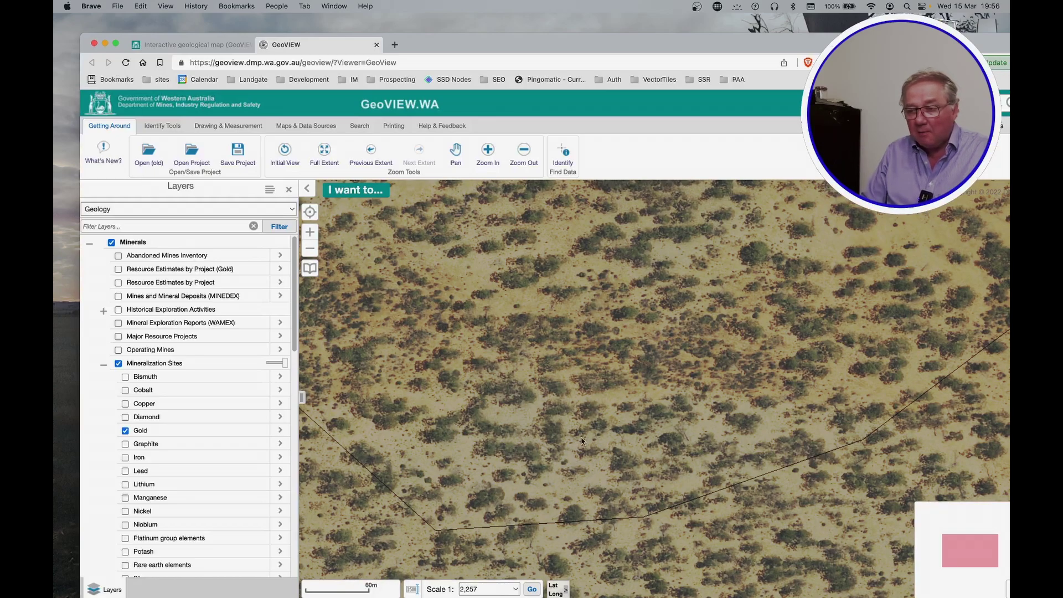
pyautogui.moveTo(504, 196); pyautogui.dragTo(487, 301)
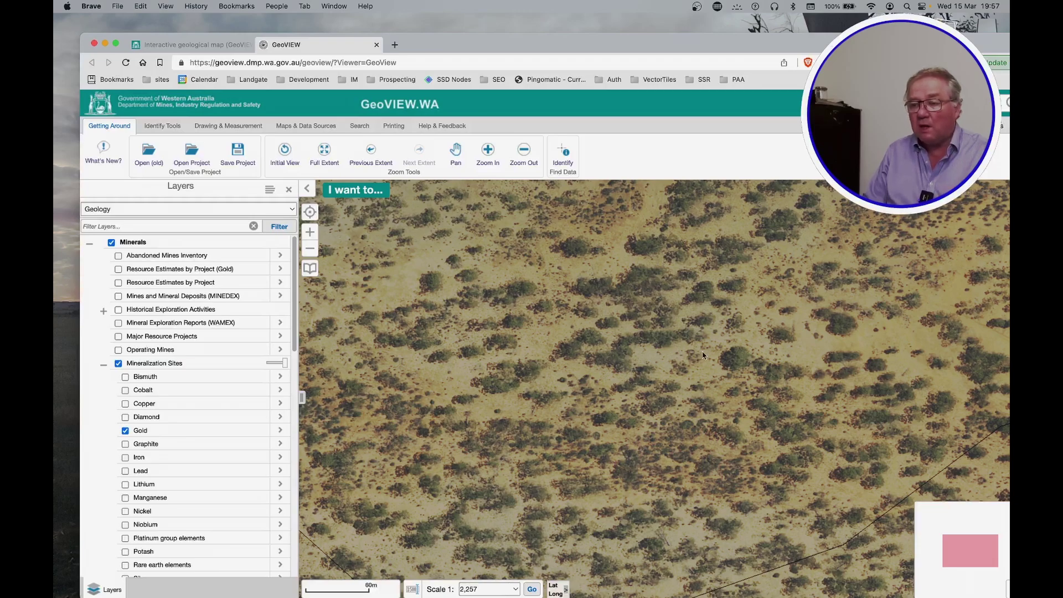
pyautogui.moveTo(927, 367); pyautogui.dragTo(382, 345)
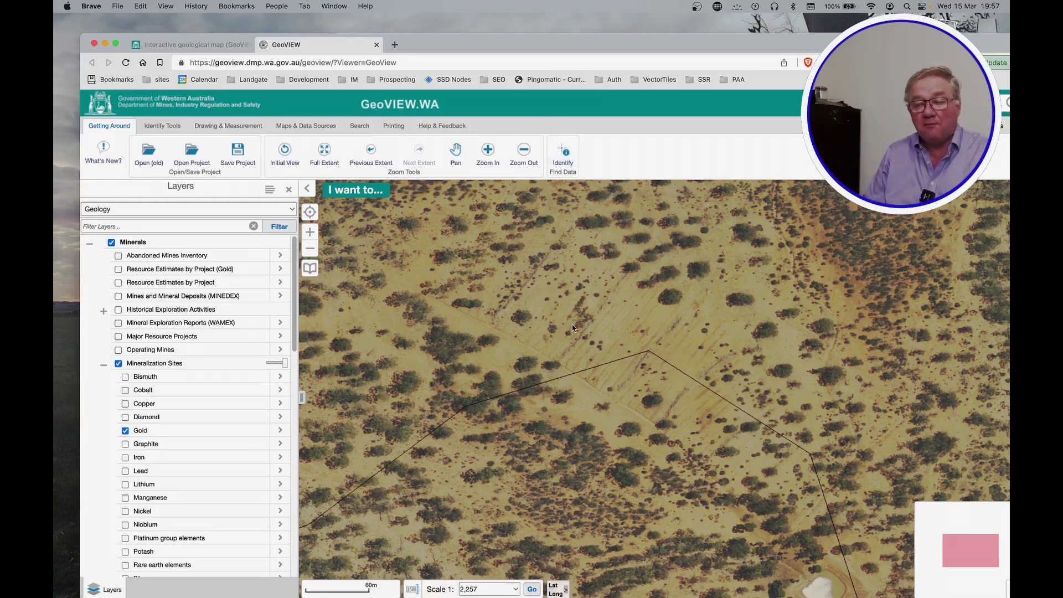
pyautogui.moveTo(748, 509); pyautogui.dragTo(738, 497)
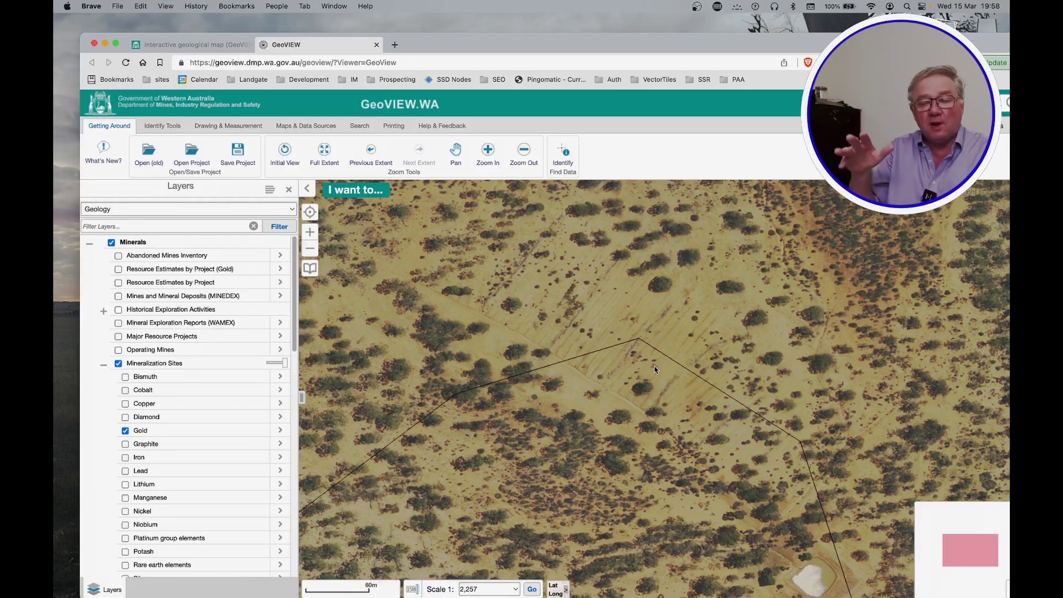
pyautogui.scroll(-1, 543, 374)
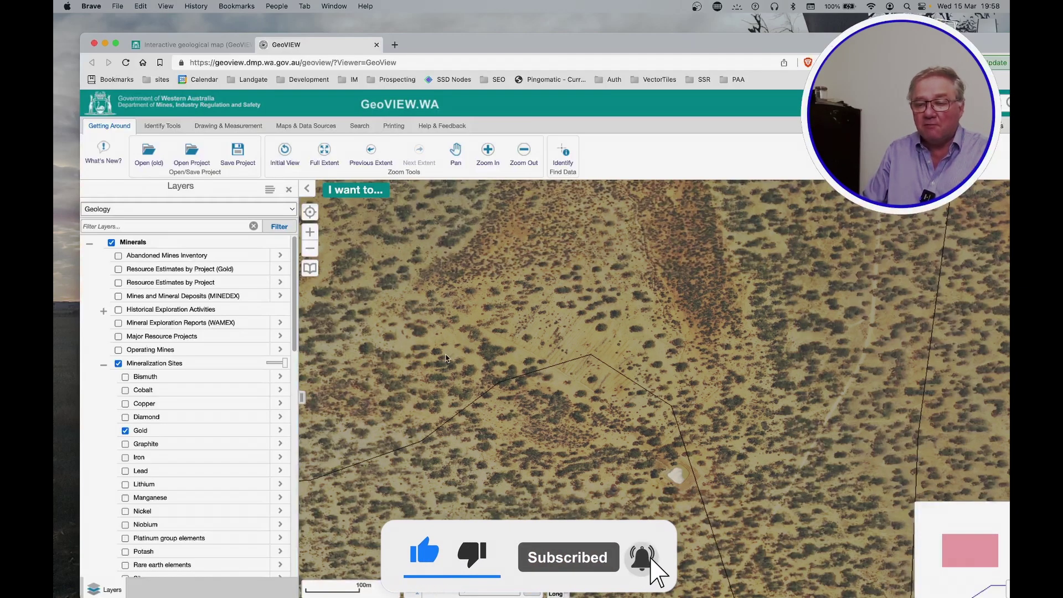
pyautogui.scroll(1, 446, 358)
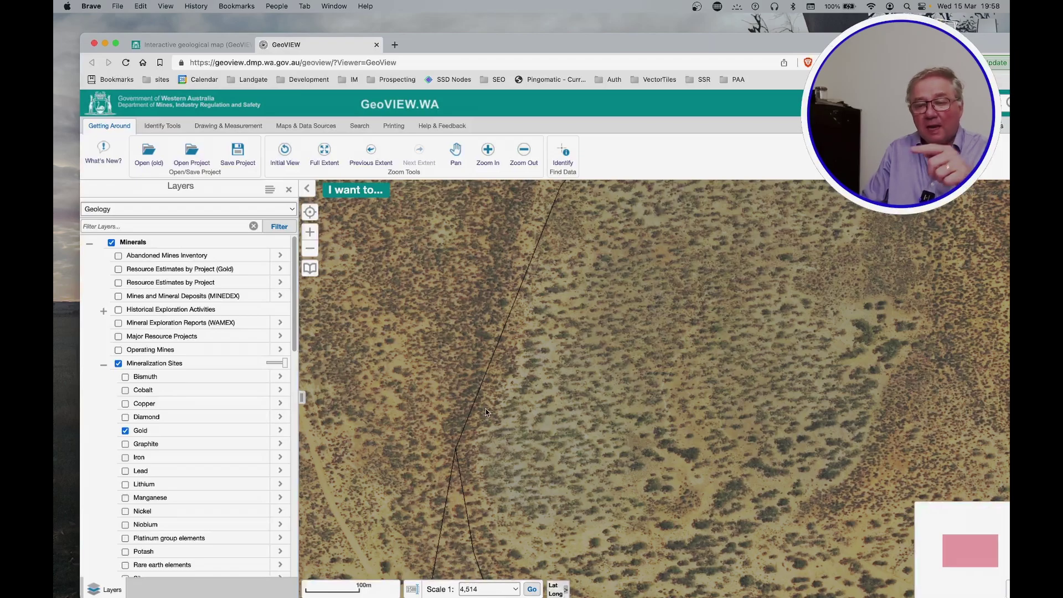
pyautogui.scroll(1, 489, 409)
pyautogui.scroll(1, 490, 409)
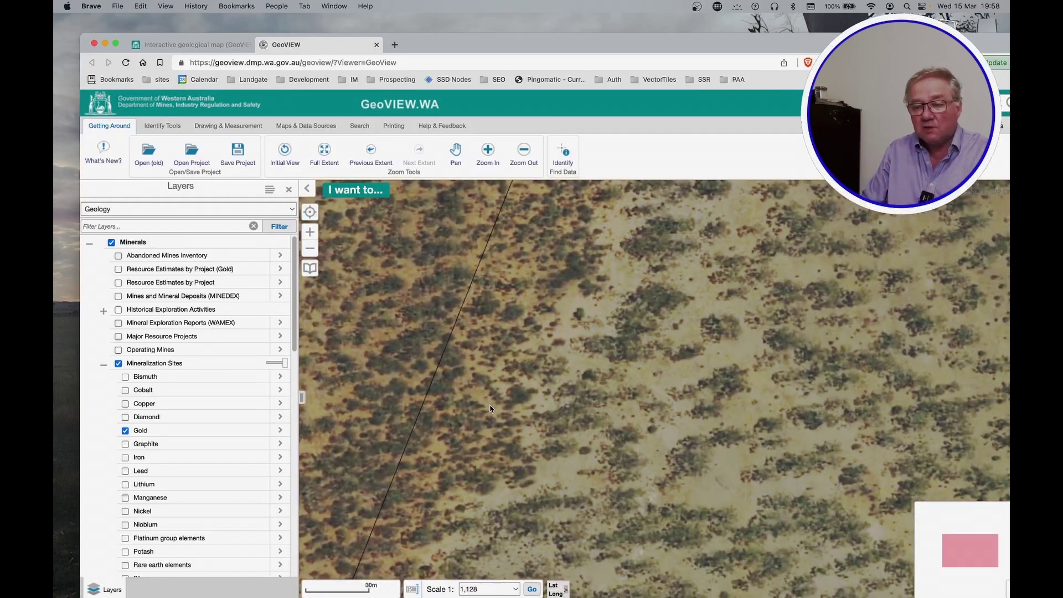
pyautogui.moveTo(491, 441); pyautogui.dragTo(465, 307)
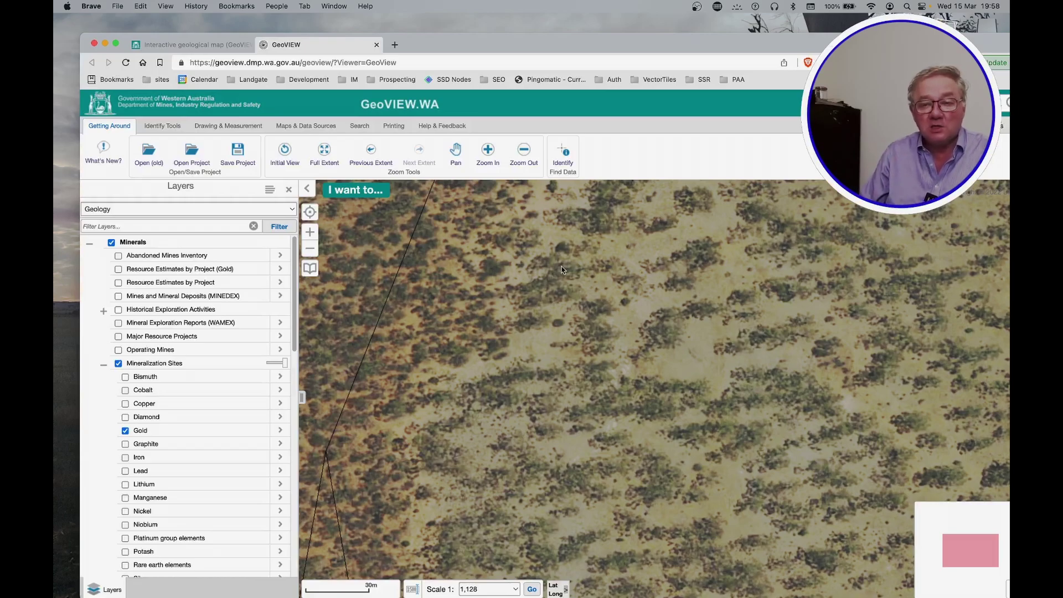
# Draw a freehand line through the pale ground east of the fork in the linear structures.
pyautogui.click(228, 131)
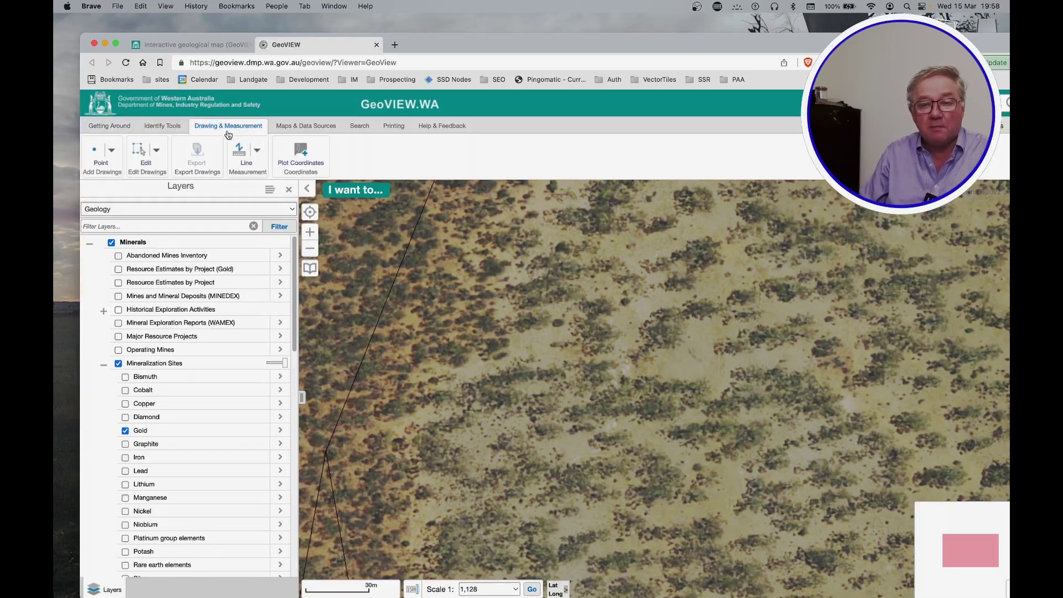
pyautogui.click(111, 150)
pyautogui.click(211, 180)
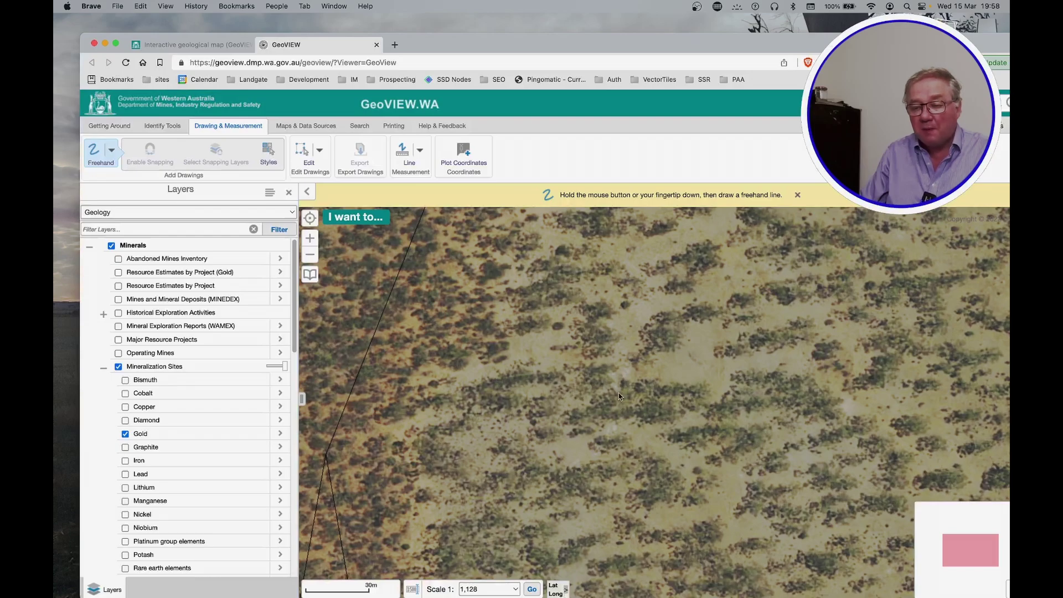
pyautogui.moveTo(628, 343)
pyautogui.mouseDown()
pyautogui.moveTo(604, 436)
pyautogui.moveTo(573, 468)
pyautogui.mouseUp()
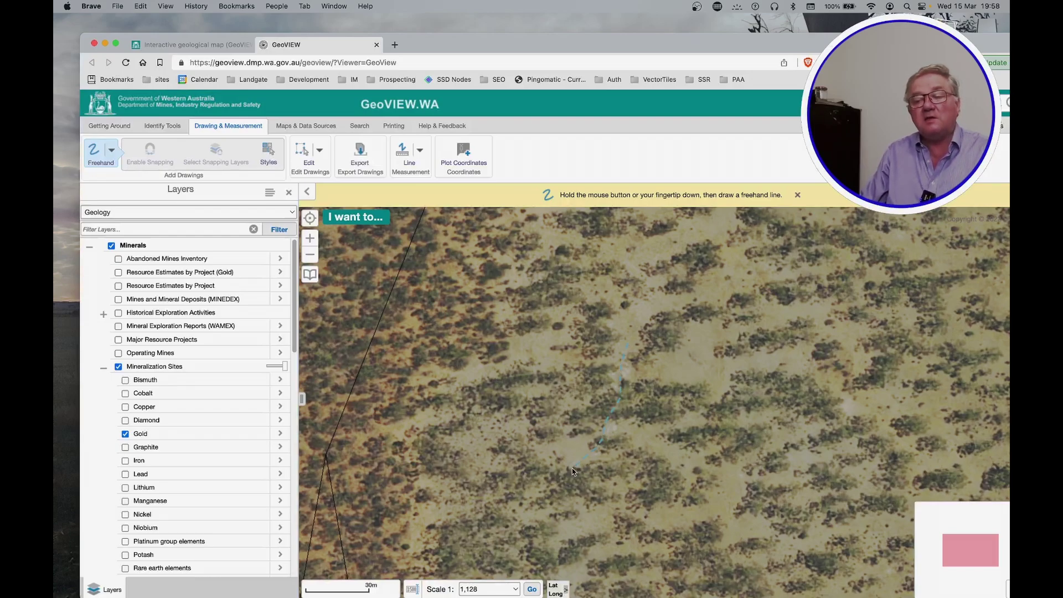
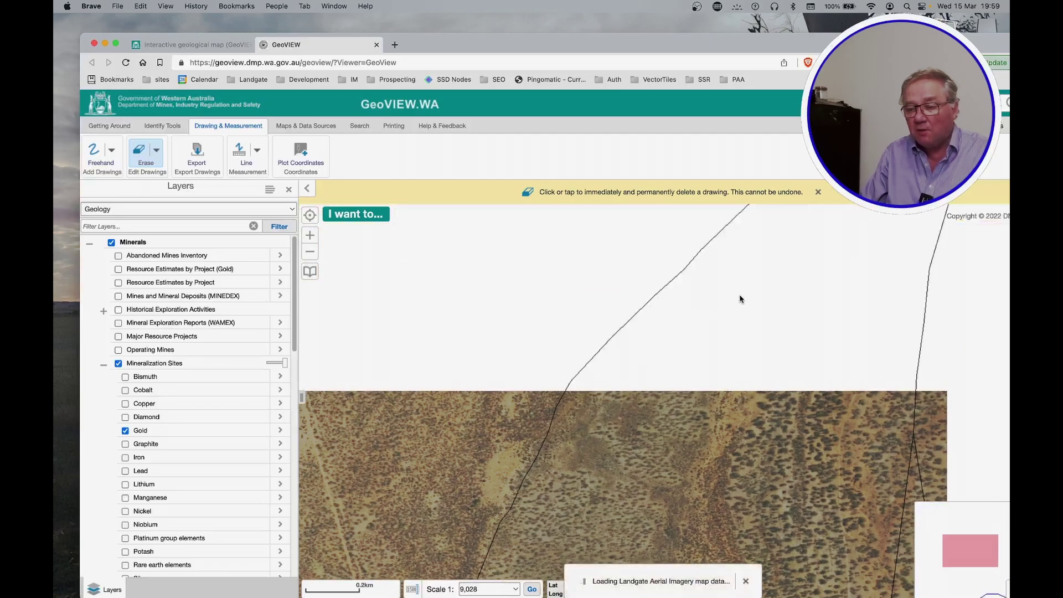
# Trace a freehand line along the pale ground north-west of the gold site that lies south-east of the northern structure junction.
pyautogui.moveTo(750, 264); pyautogui.dragTo(524, 469)
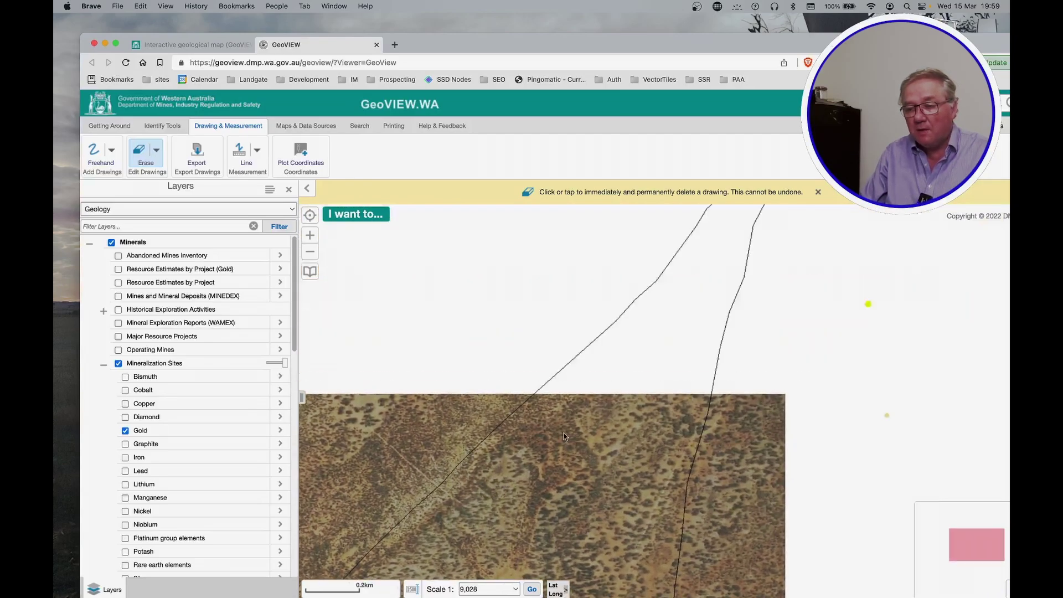
pyautogui.moveTo(677, 292); pyautogui.dragTo(493, 526)
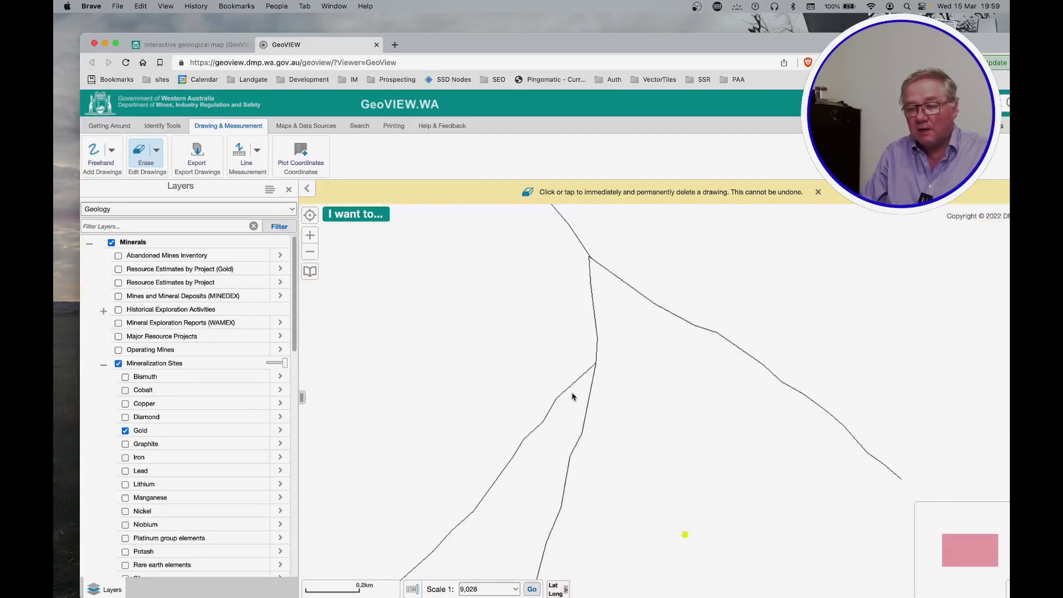
pyautogui.moveTo(572, 394)
pyautogui.mouseDown()
pyautogui.moveTo(481, 465)
pyautogui.moveTo(460, 429)
pyautogui.moveTo(482, 351)
pyautogui.mouseUp()
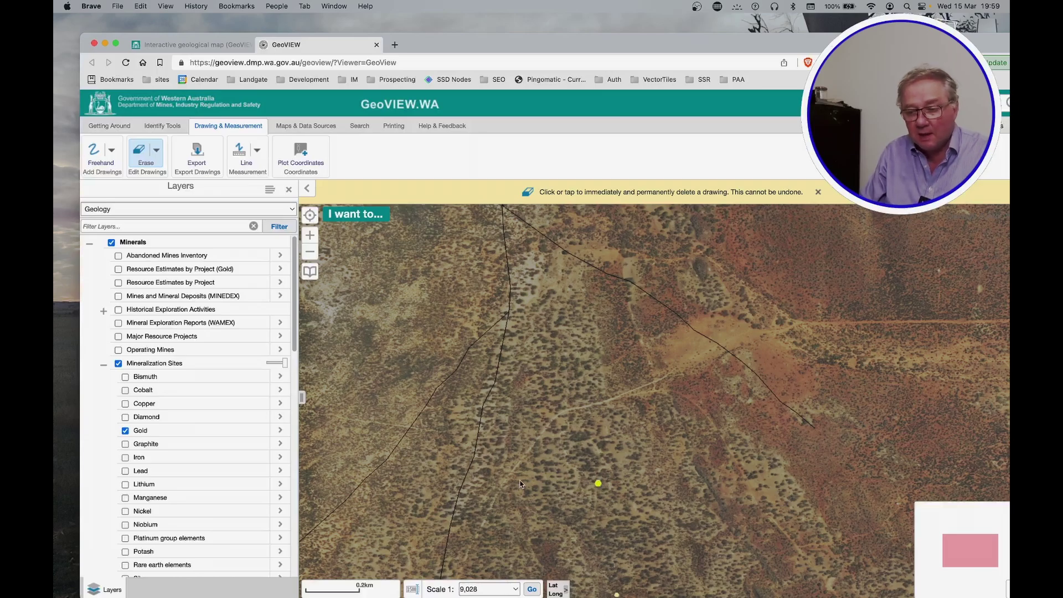
pyautogui.scroll(1, 539, 483)
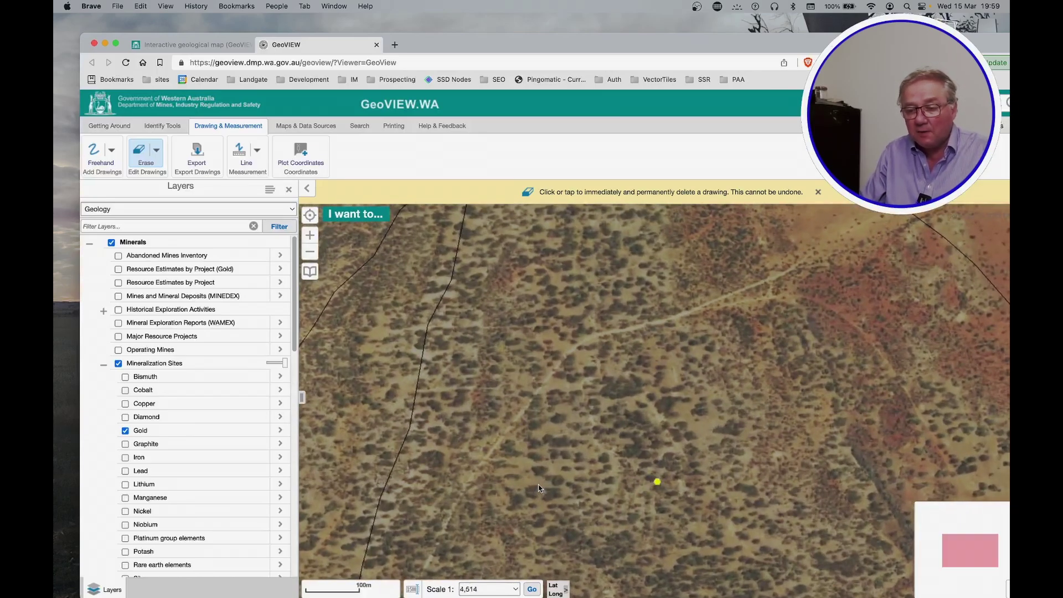
pyautogui.scroll(1, 539, 489)
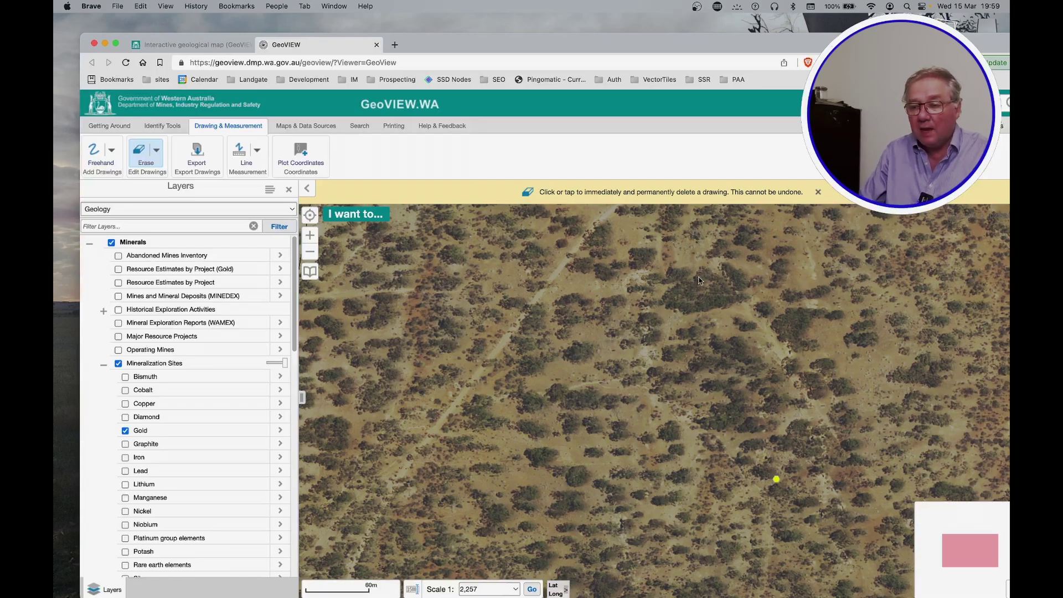
pyautogui.moveTo(641, 270); pyautogui.dragTo(616, 260)
pyautogui.click(94, 155)
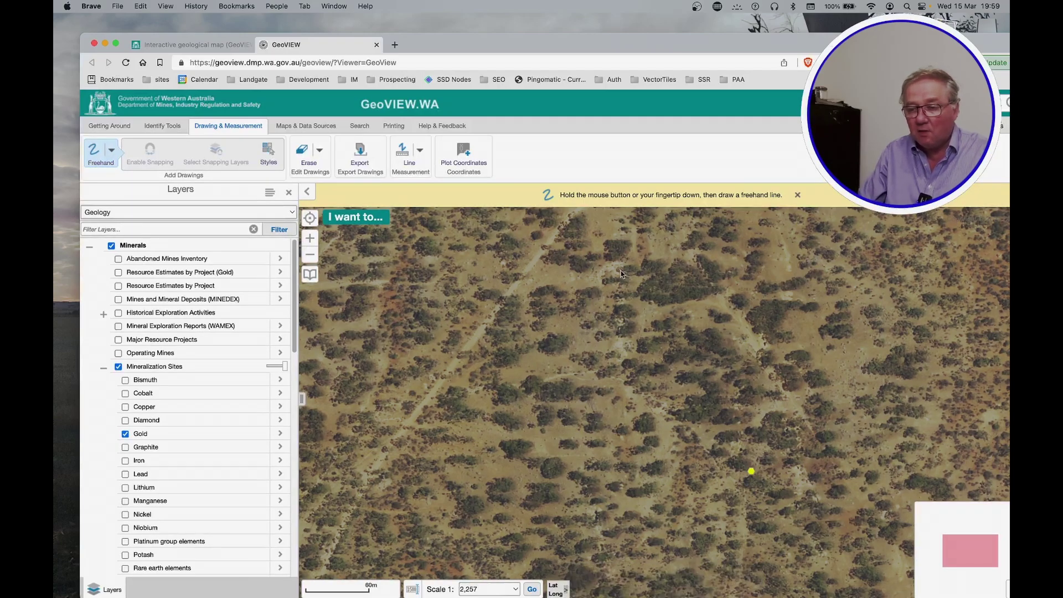
pyautogui.moveTo(616, 268)
pyautogui.mouseDown()
pyautogui.moveTo(624, 382)
pyautogui.moveTo(673, 412)
pyautogui.mouseUp()
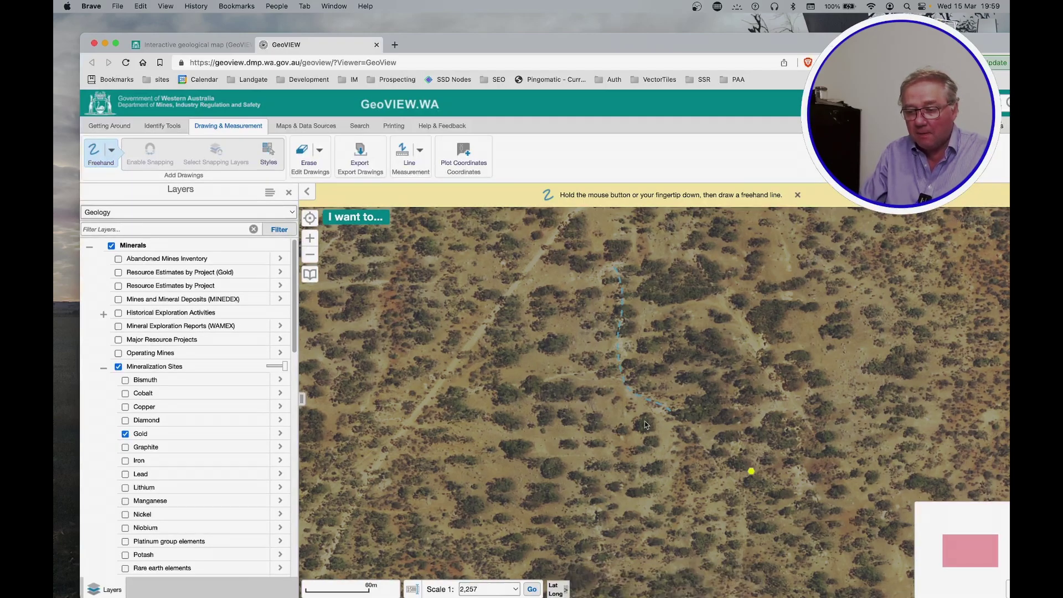
# Trace a second freehand line running north to south through the ground south-west of the gold site.
pyautogui.click(309, 160)
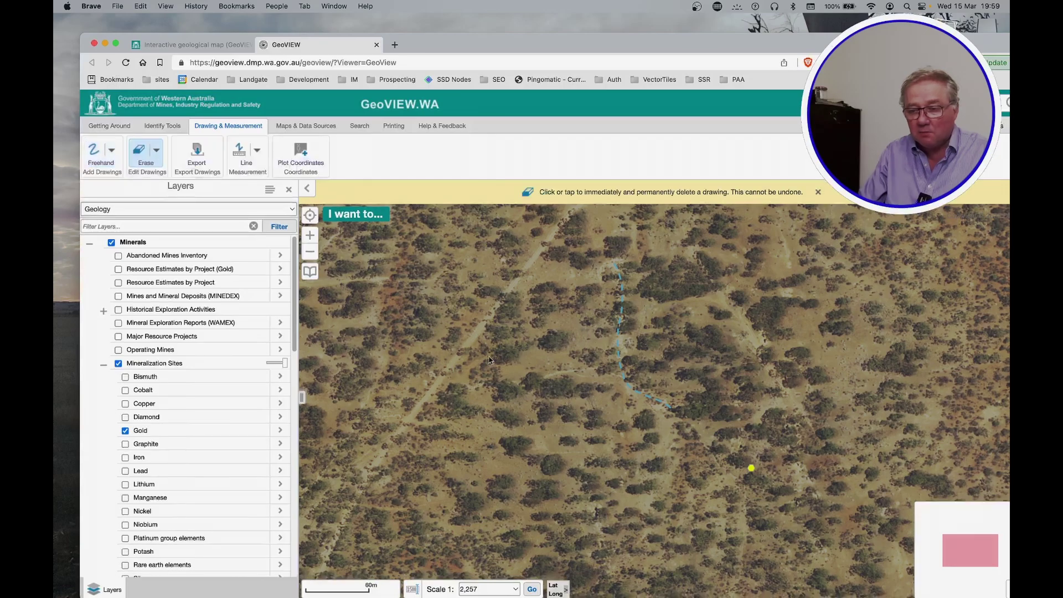
pyautogui.moveTo(526, 520); pyautogui.dragTo(509, 428)
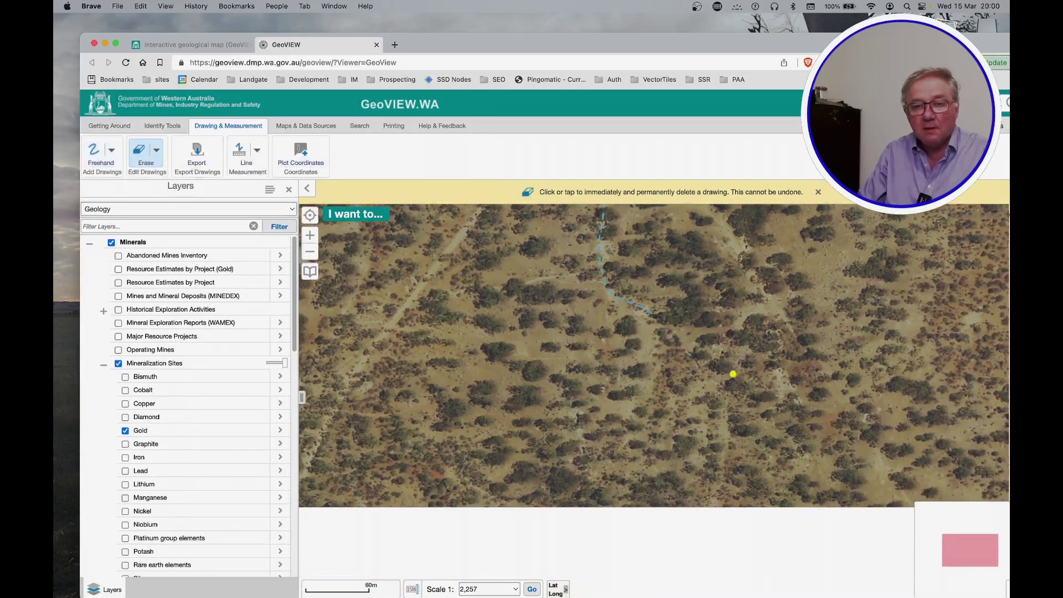
pyautogui.click(94, 153)
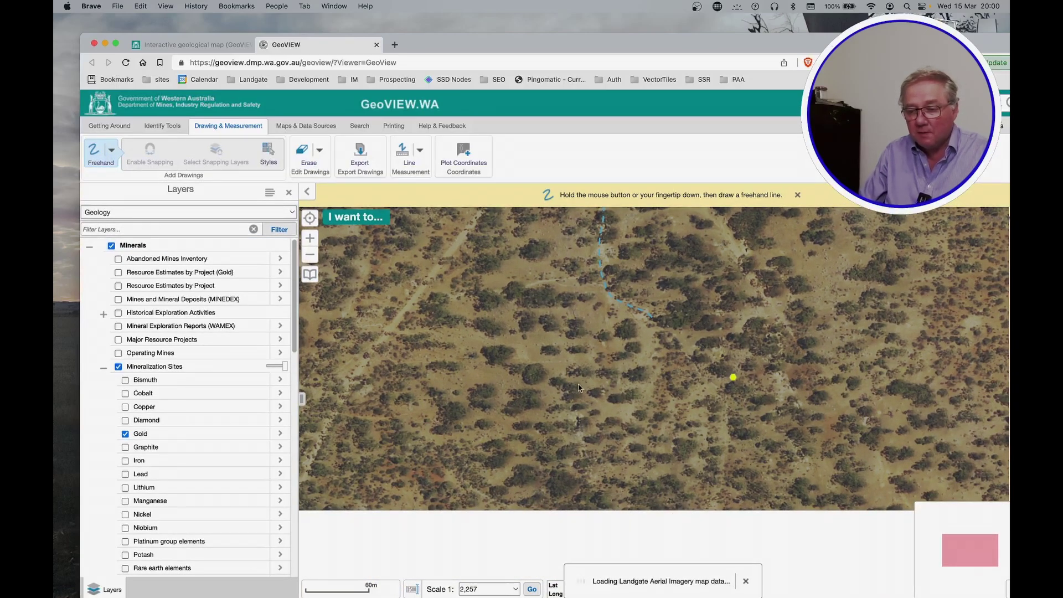
pyautogui.moveTo(567, 378)
pyautogui.mouseDown()
pyautogui.moveTo(588, 449)
pyautogui.moveTo(580, 502)
pyautogui.mouseUp()
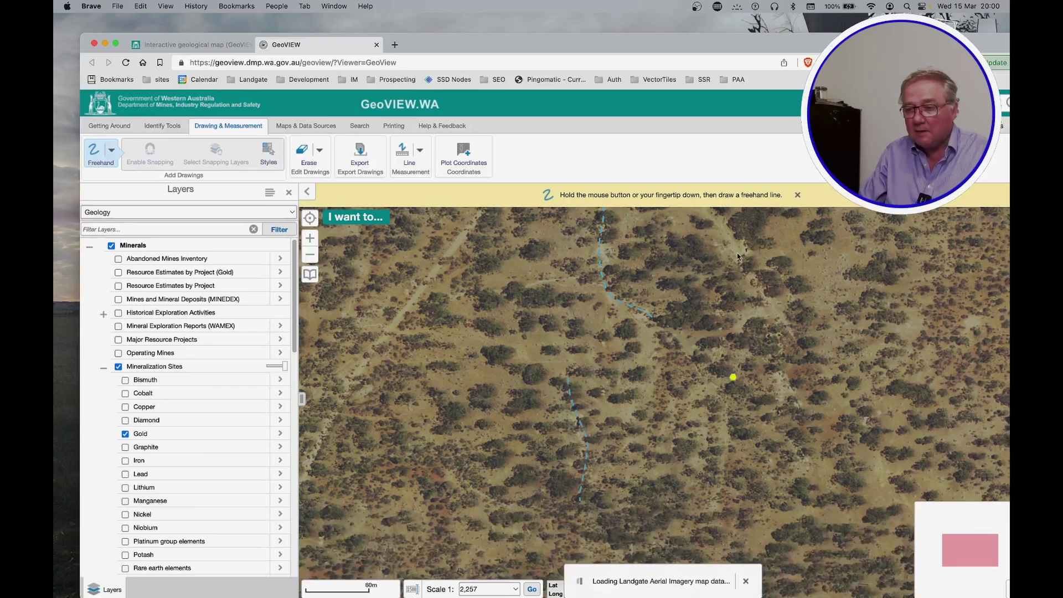
# Trace freehand lines north-east, north and south of the gold site, plus short ones to its south-east and beside the north-western track.
pyautogui.moveTo(743, 244)
pyautogui.mouseDown()
pyautogui.moveTo(786, 352)
pyautogui.moveTo(783, 408)
pyautogui.mouseUp()
pyautogui.moveTo(725, 287); pyautogui.dragTo(727, 323)
pyautogui.moveTo(718, 366); pyautogui.dragTo(719, 367)
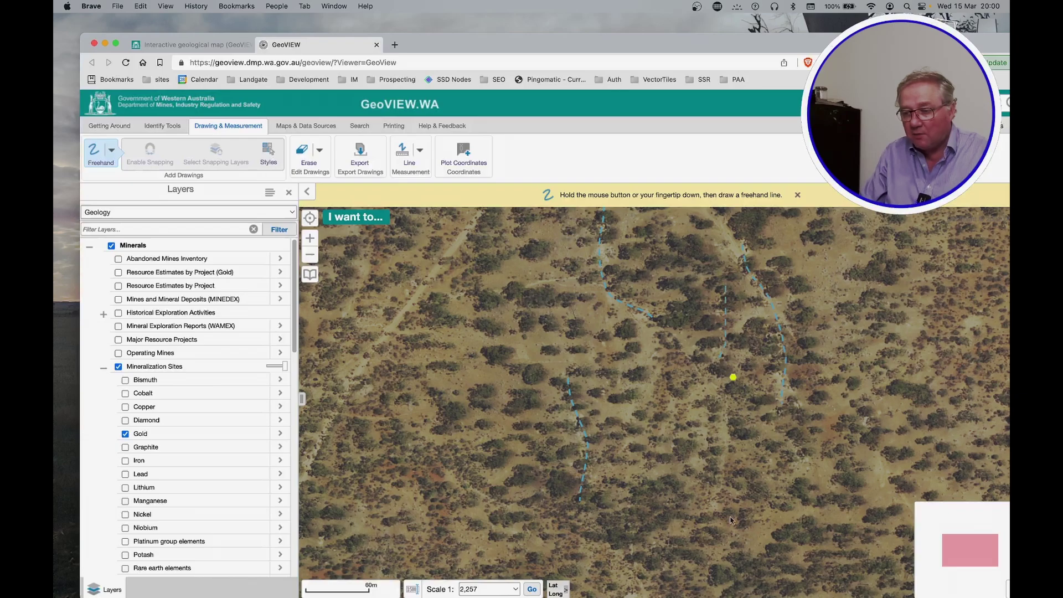
pyautogui.moveTo(727, 411)
pyautogui.mouseDown()
pyautogui.moveTo(721, 494)
pyautogui.moveTo(708, 444)
pyautogui.moveTo(705, 484)
pyautogui.mouseUp()
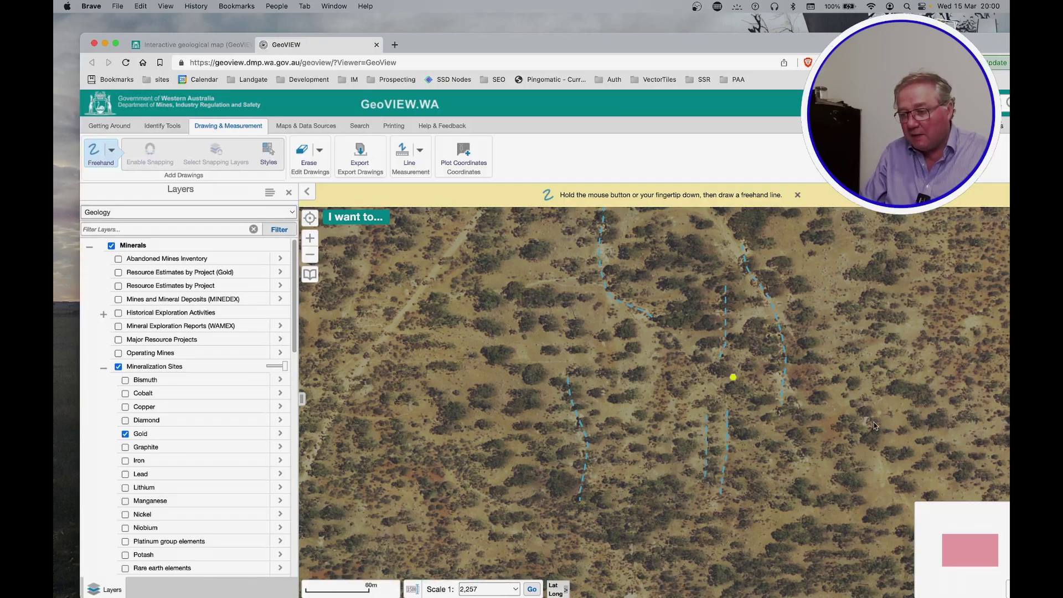
pyautogui.moveTo(875, 422); pyautogui.dragTo(877, 490)
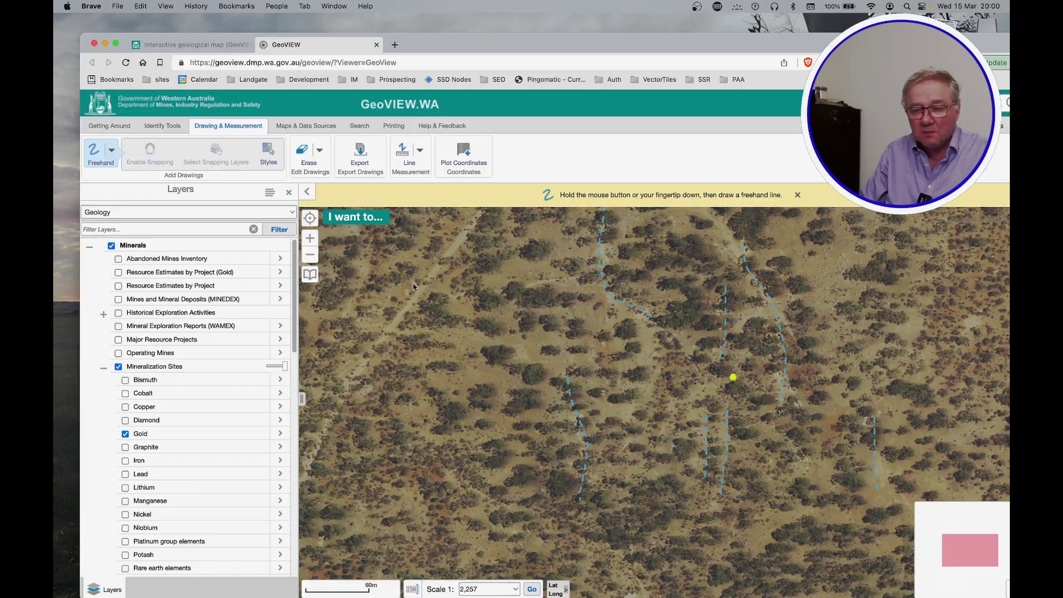
pyautogui.moveTo(415, 286); pyautogui.dragTo(380, 306)
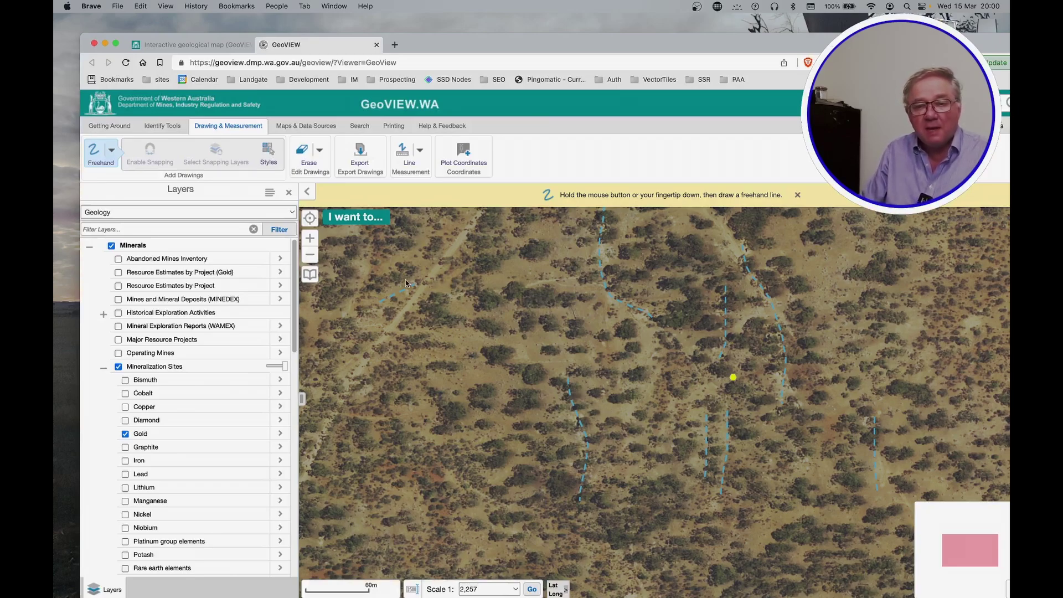
# Trace three more freehand lines north of the gold site: one crossing the track, one diagonal joining the existing line, one further east.
pyautogui.click(308, 164)
pyautogui.moveTo(467, 278); pyautogui.dragTo(405, 463)
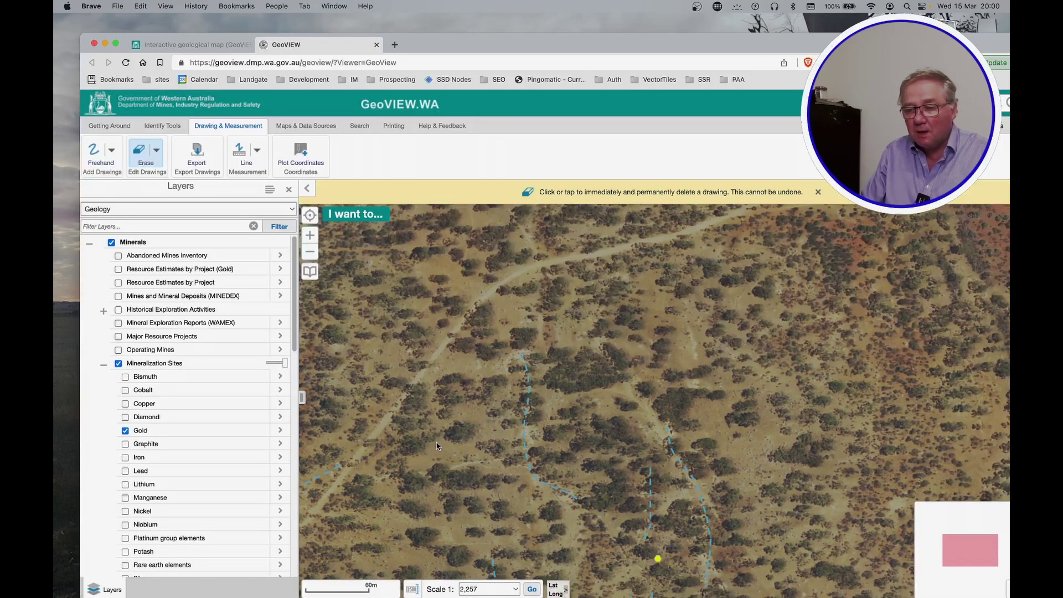
pyautogui.click(100, 161)
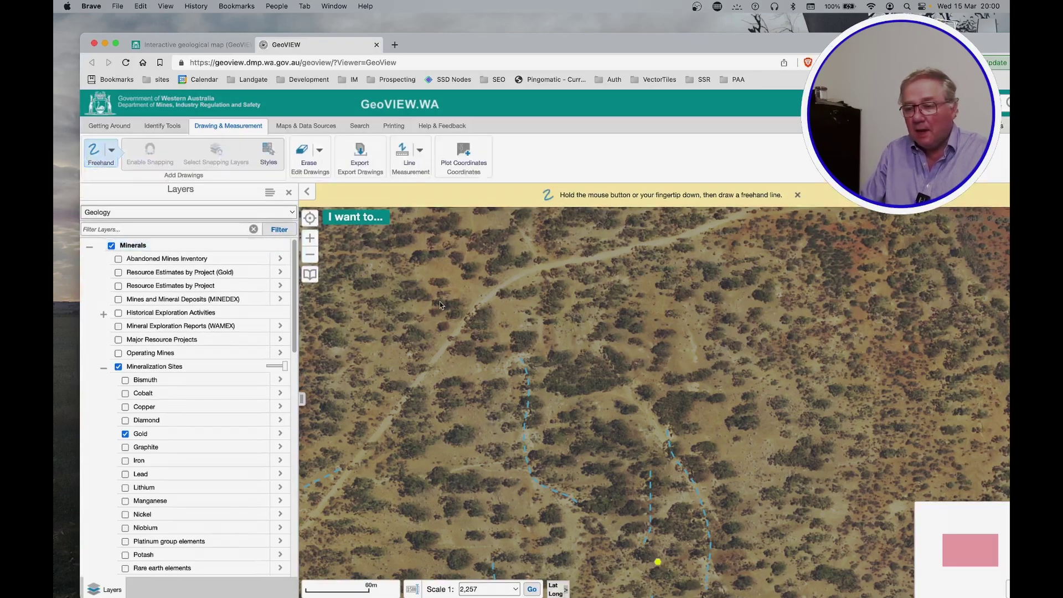
pyautogui.moveTo(684, 317); pyautogui.dragTo(699, 408)
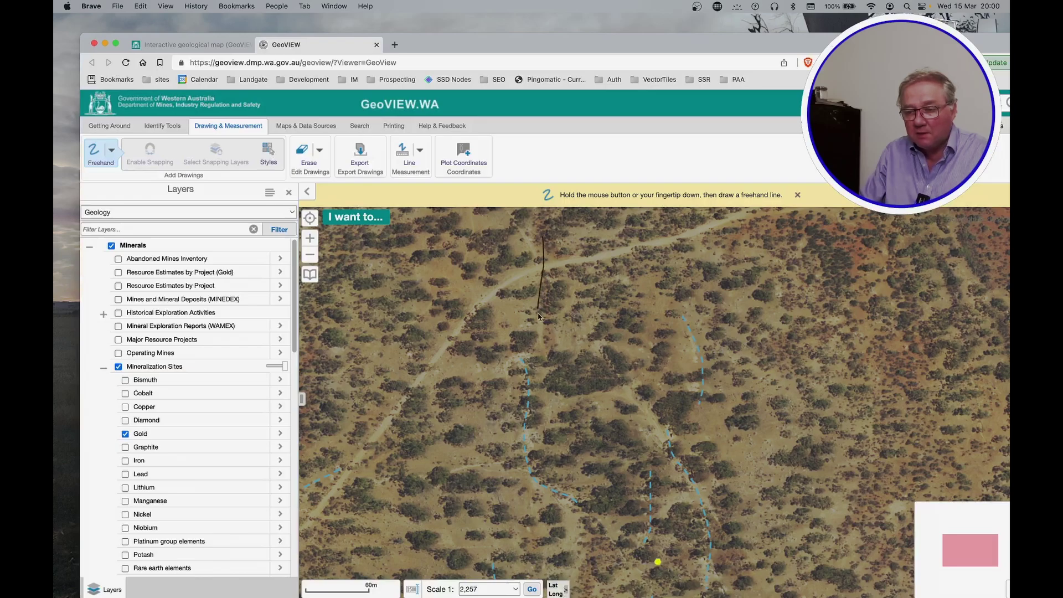
pyautogui.moveTo(539, 317)
pyautogui.mouseDown()
pyautogui.moveTo(590, 330)
pyautogui.moveTo(632, 386)
pyautogui.mouseUp()
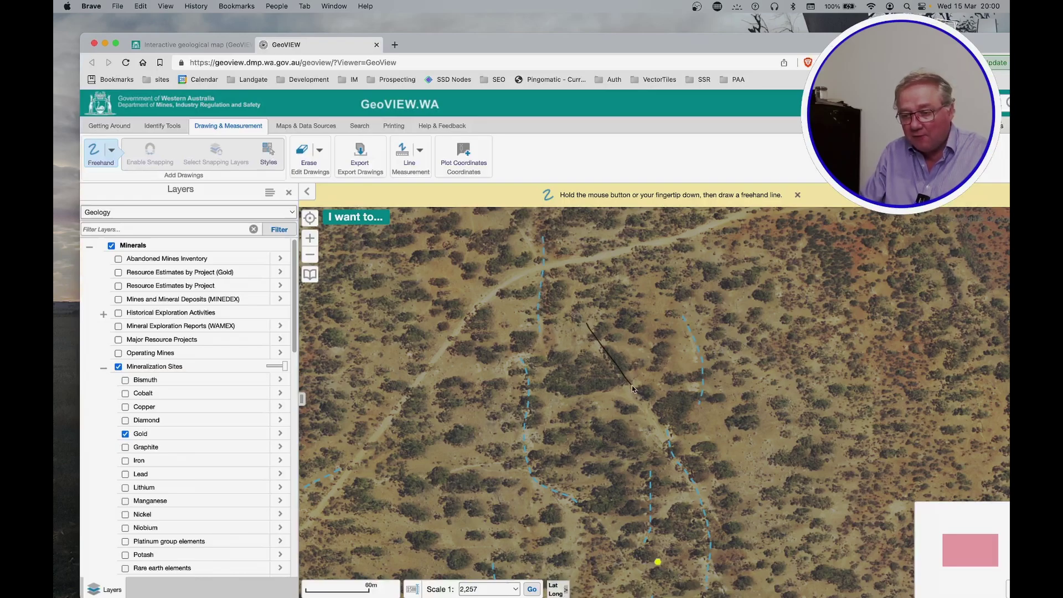
pyautogui.moveTo(669, 436); pyautogui.dragTo(670, 438)
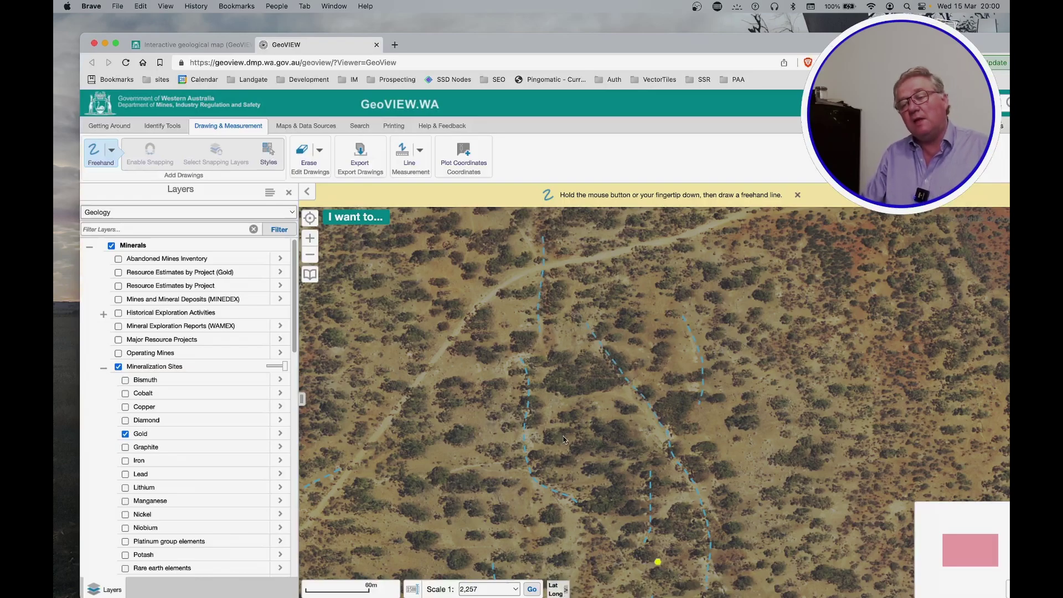
# Examine how the traced freehand lines and gold site sit relative to the surrounding linear structures at 1:9,028.
pyautogui.click(321, 172)
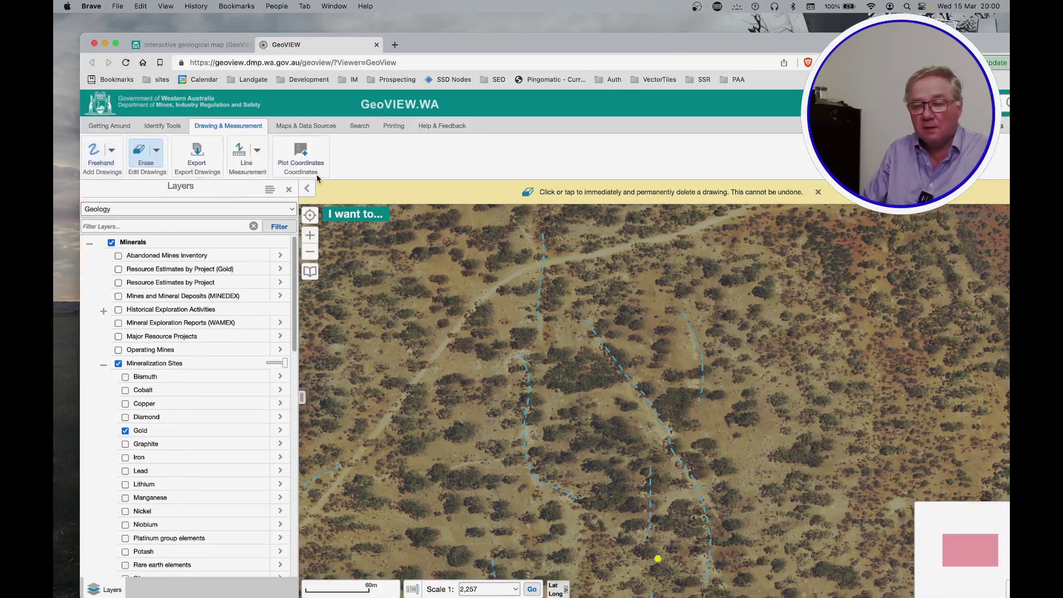
pyautogui.moveTo(603, 454); pyautogui.dragTo(518, 290)
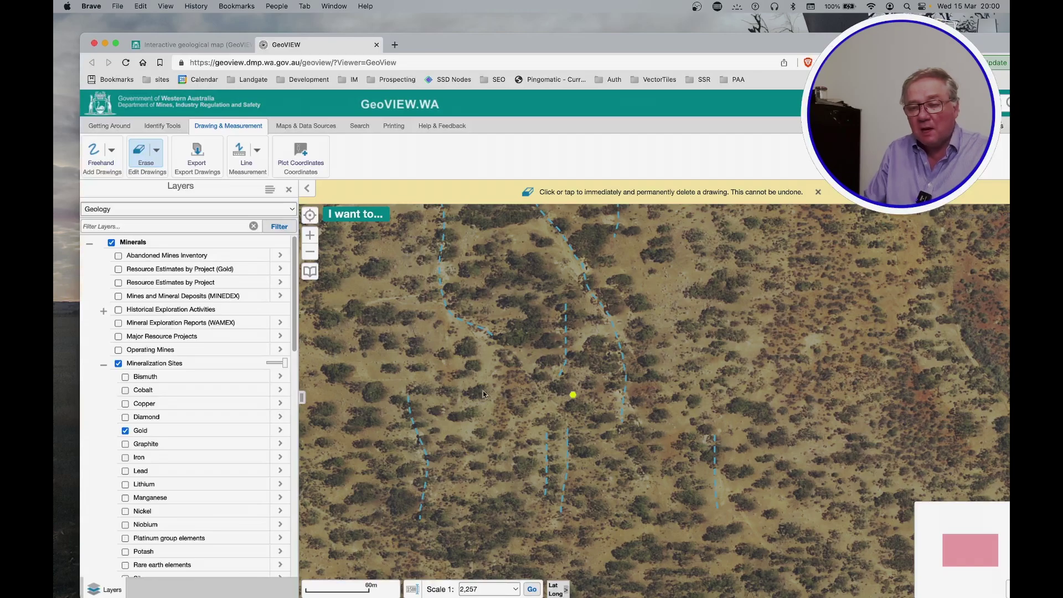
pyautogui.press('Left')
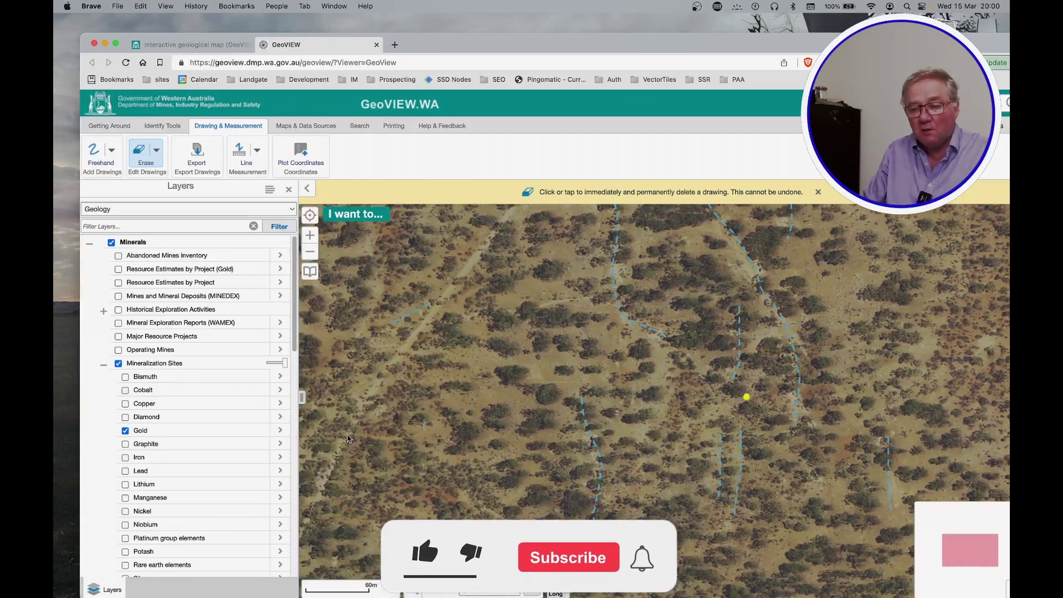
pyautogui.moveTo(358, 434); pyautogui.dragTo(535, 390)
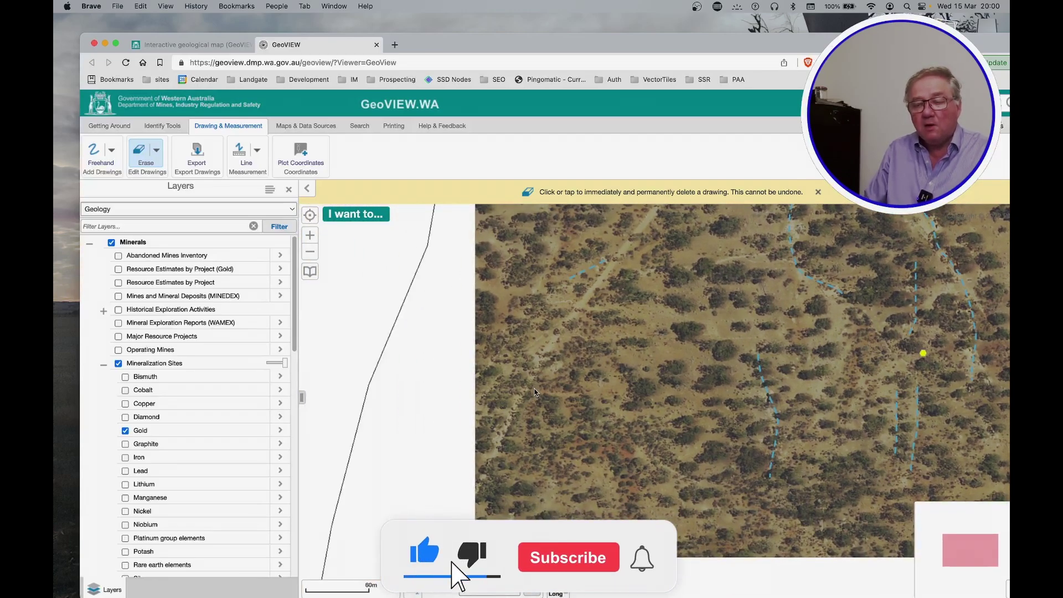
pyautogui.scroll(-2, 534, 392)
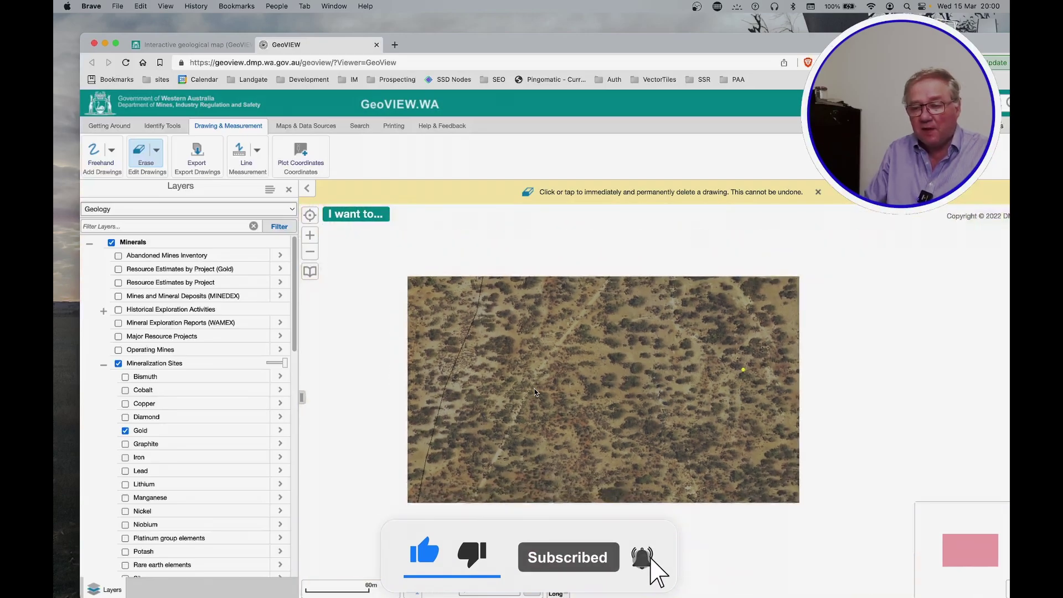
pyautogui.scroll(-2, 534, 391)
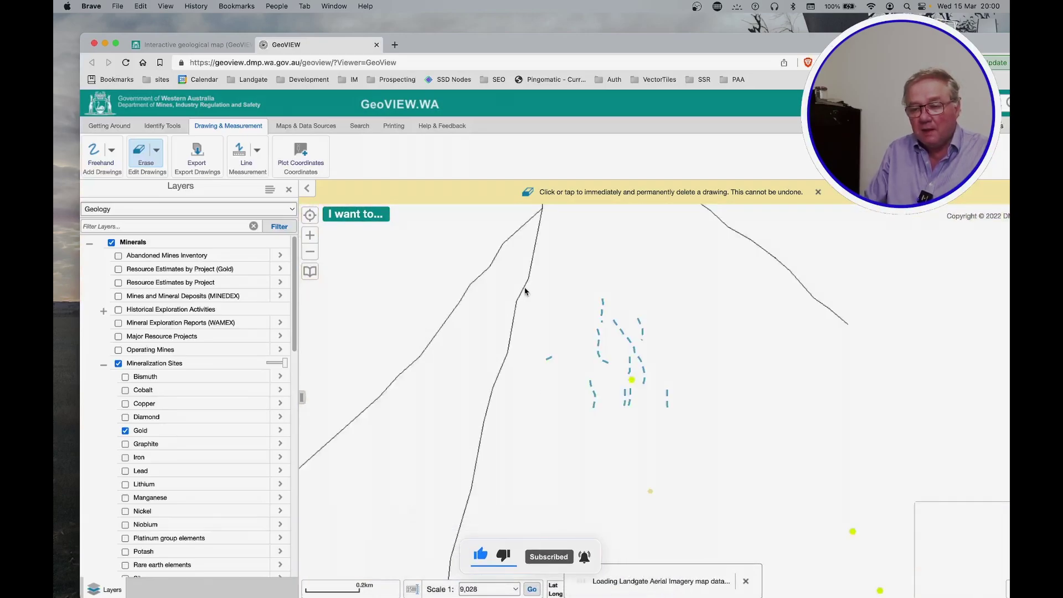